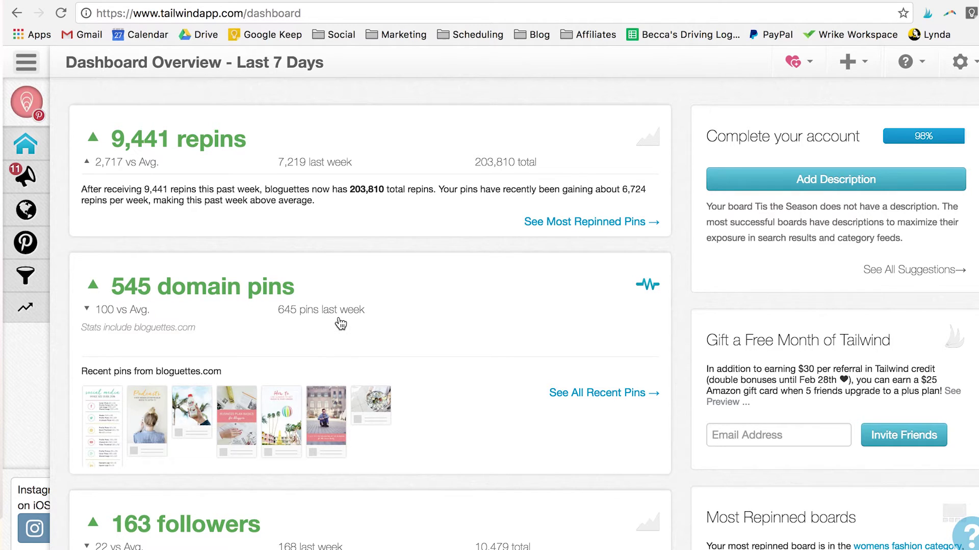
Examine the weekly dashboard overview, including repins, domain pins, followers, most repinned boards and recent comments
scroll(339, 323, down, 5)
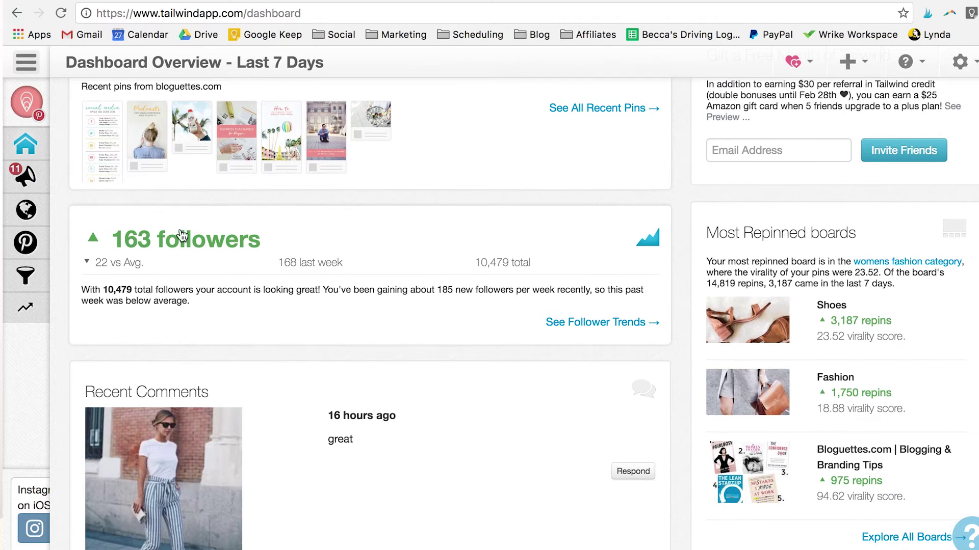
scroll(284, 228, down, 4)
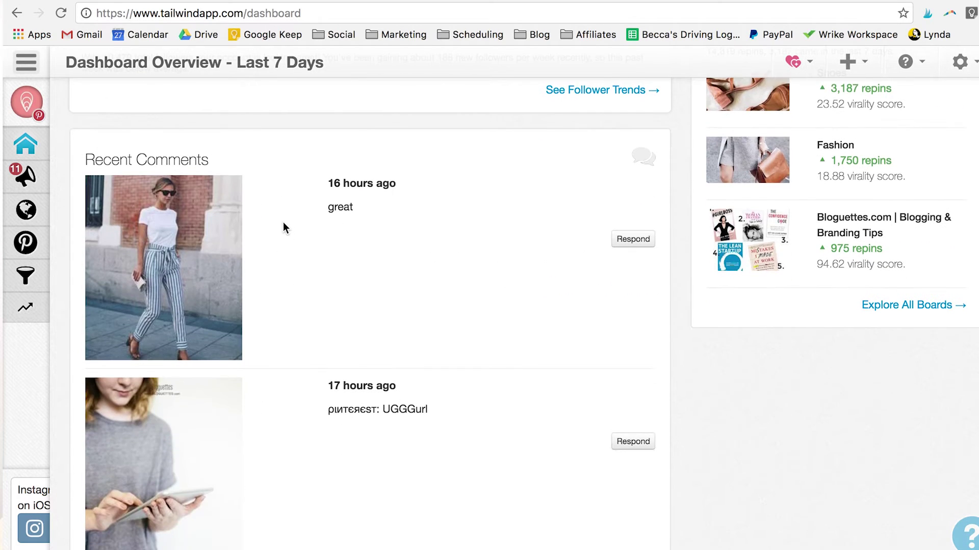
scroll(284, 228, down, 1)
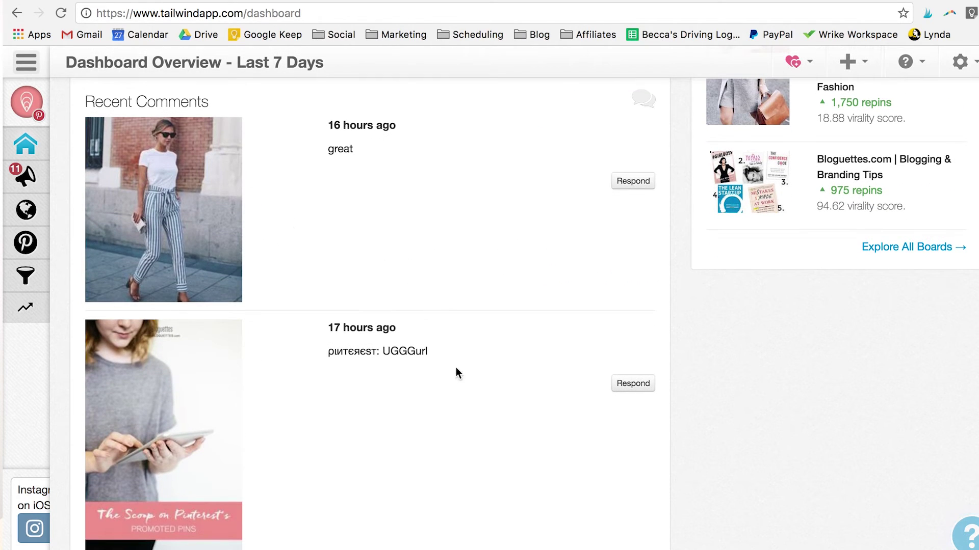
scroll(449, 463, down, 5)
scroll(451, 465, up, 13)
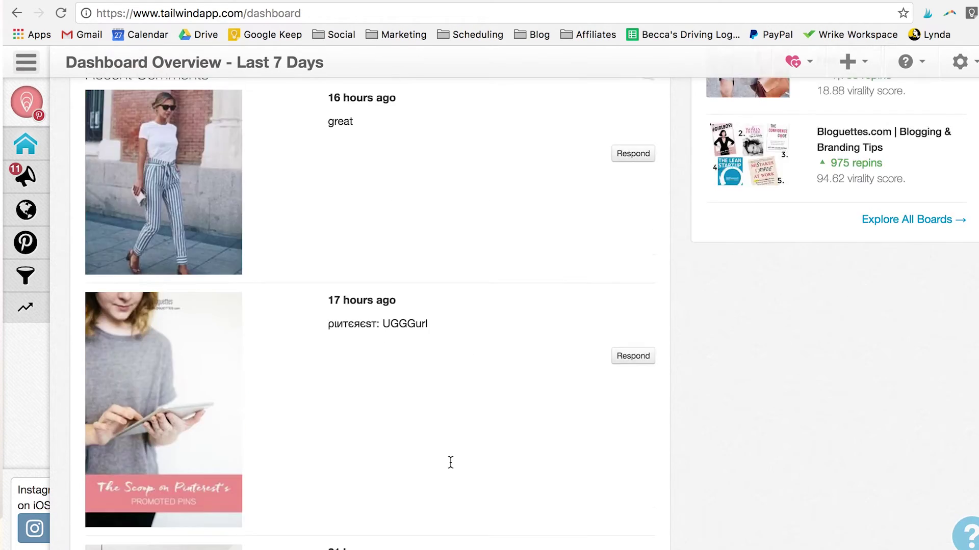
scroll(451, 467, up, 3)
scroll(451, 467, down, 8)
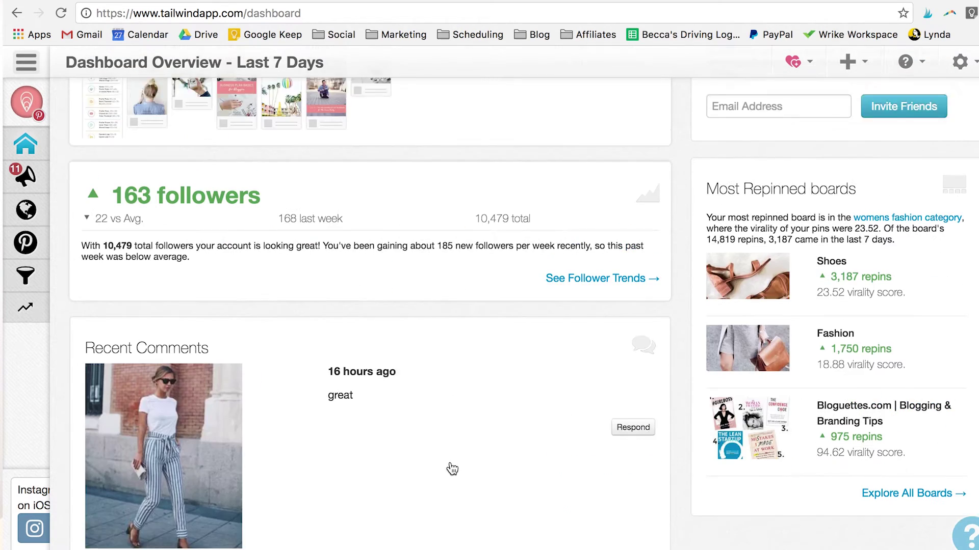
scroll(793, 263, up, 1)
scroll(703, 384, up, 6)
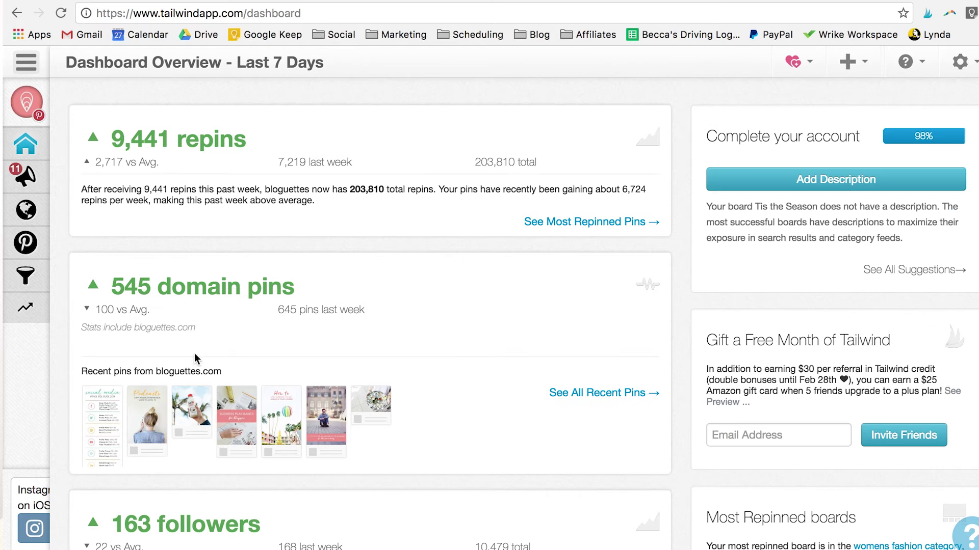
Open the Publisher's drafts page and look over the draft pins with their board and description fields
mouse_move(44, 156)
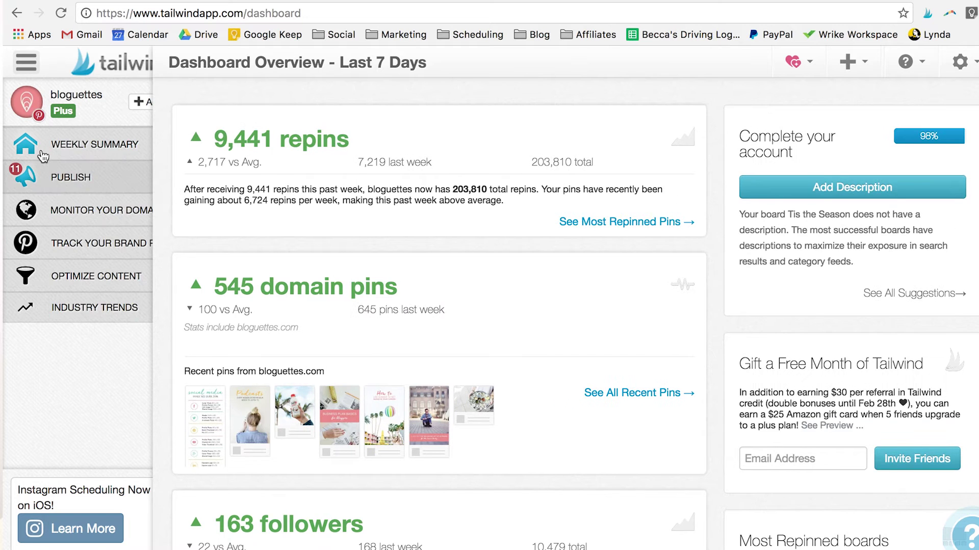
click(32, 188)
click(62, 210)
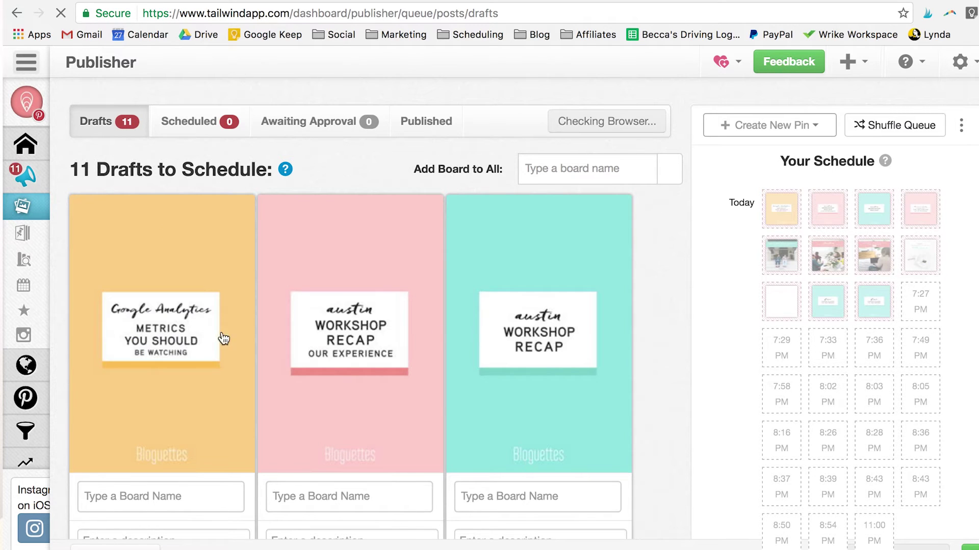
mouse_move(785, 296)
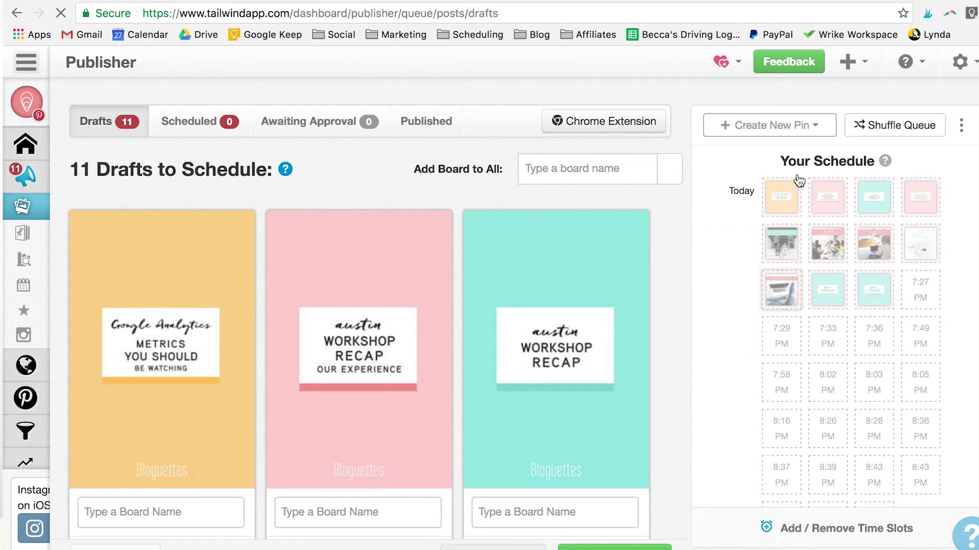
scroll(501, 419, down, 2)
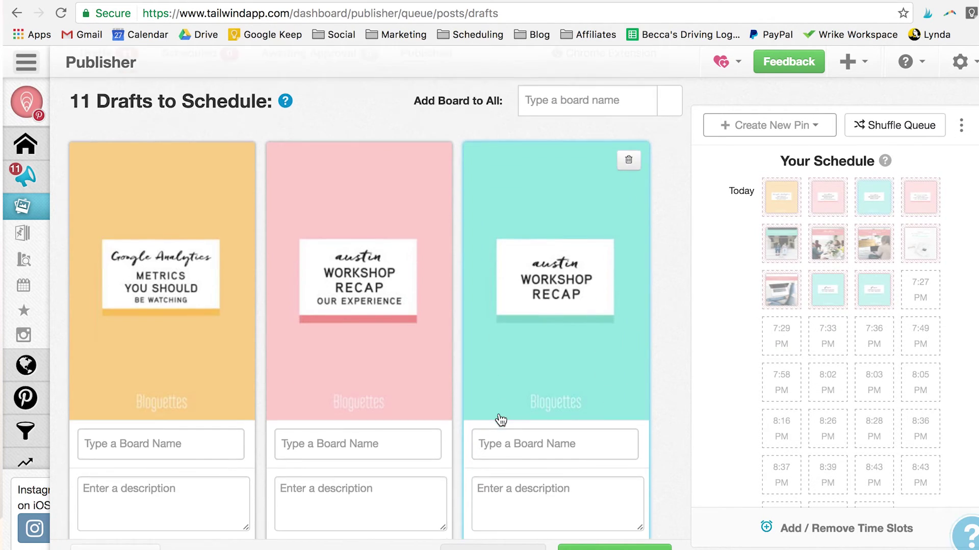
scroll(498, 413, down, 2)
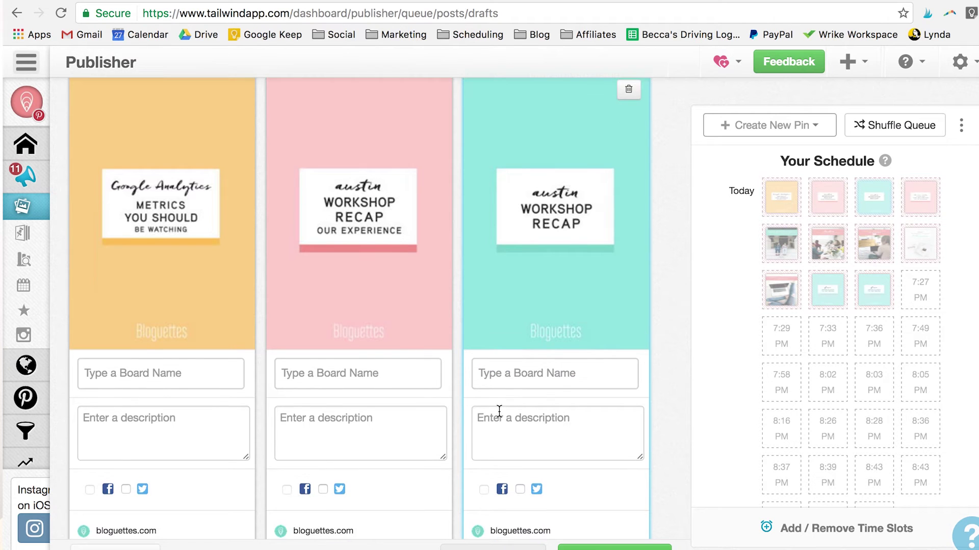
scroll(496, 435, up, 5)
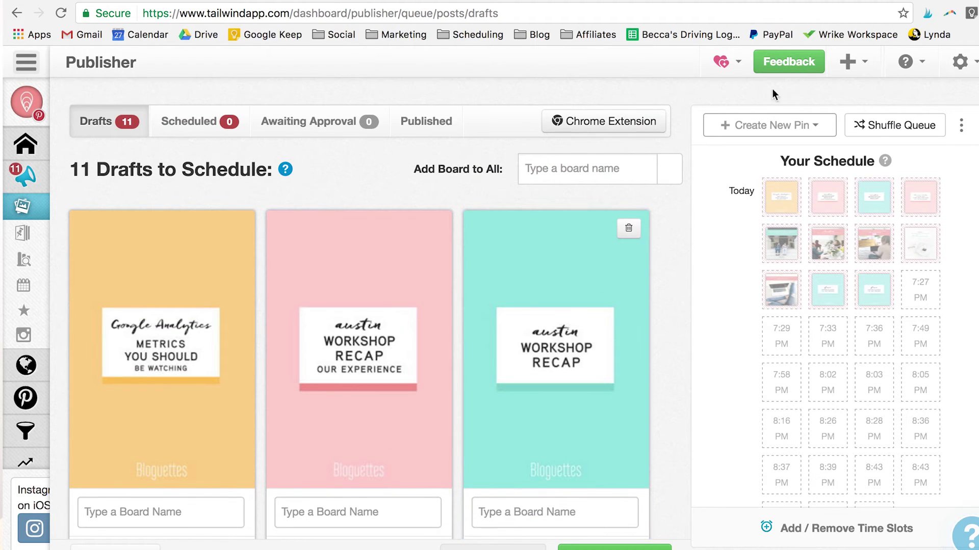
View the options for creating a new pin and open the Tailwind Publisher Chrome Web Store search result
click(849, 62)
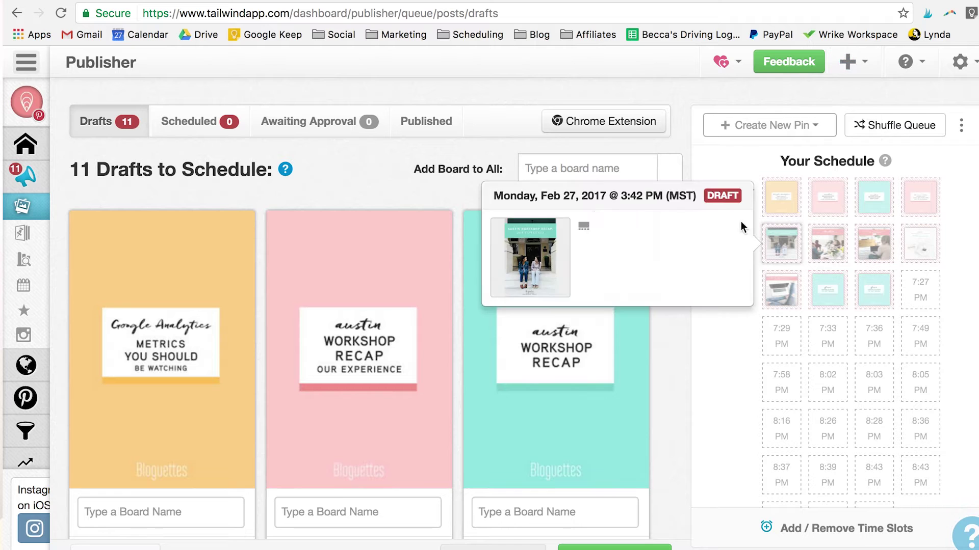
click(820, 132)
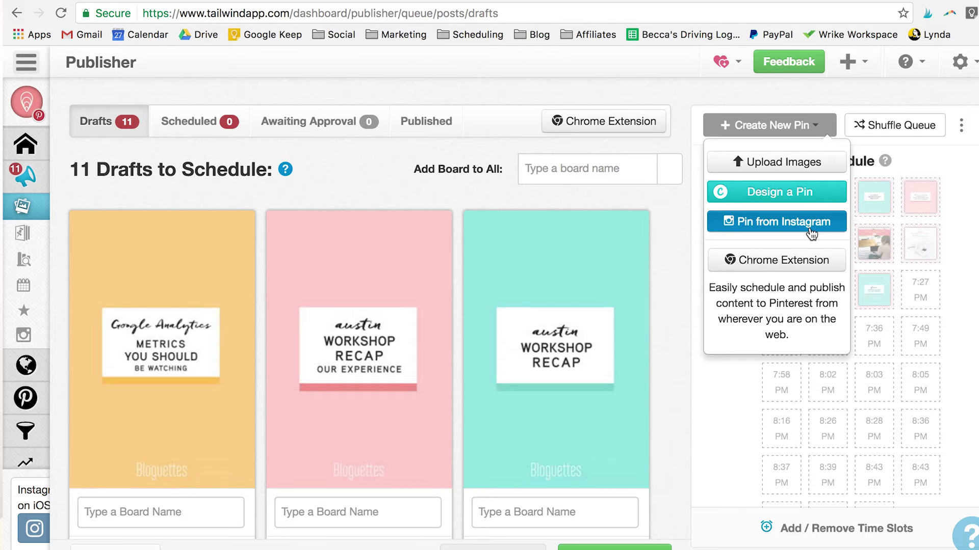
click(688, 264)
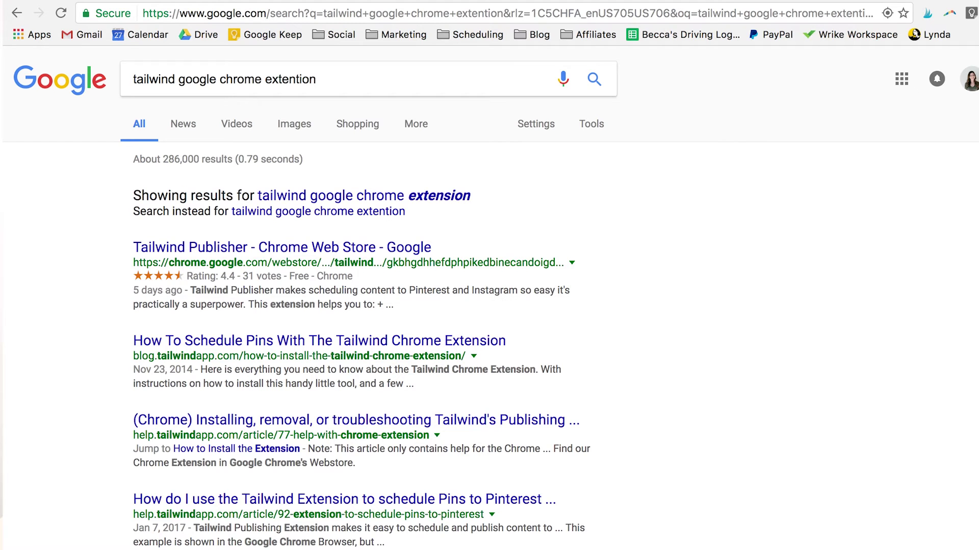
click(241, 250)
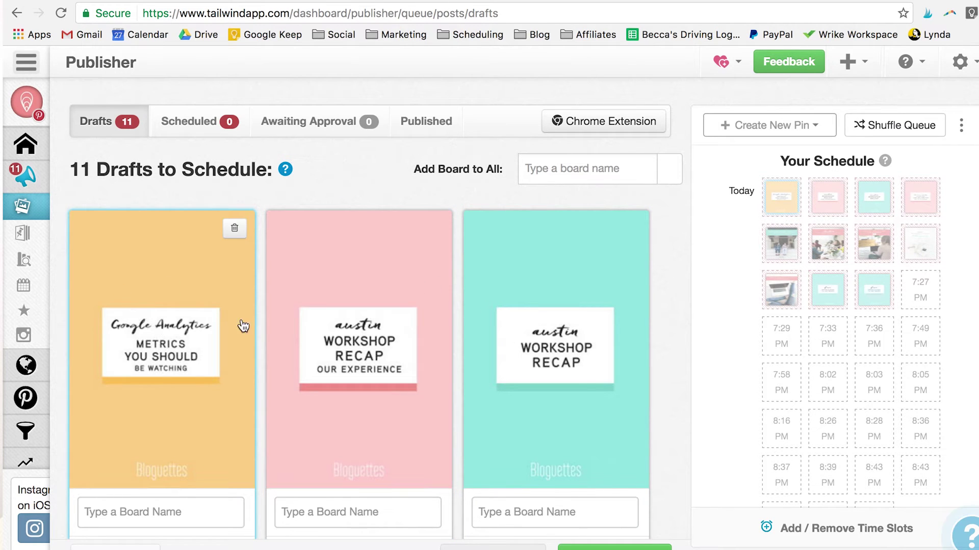
scroll(539, 330, down, 3)
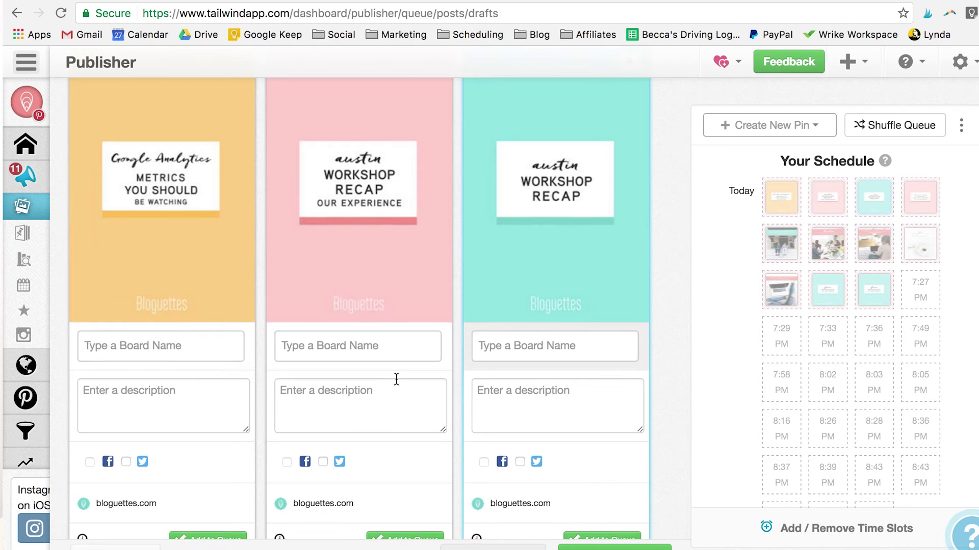
scroll(393, 339, down, 4)
click(389, 346)
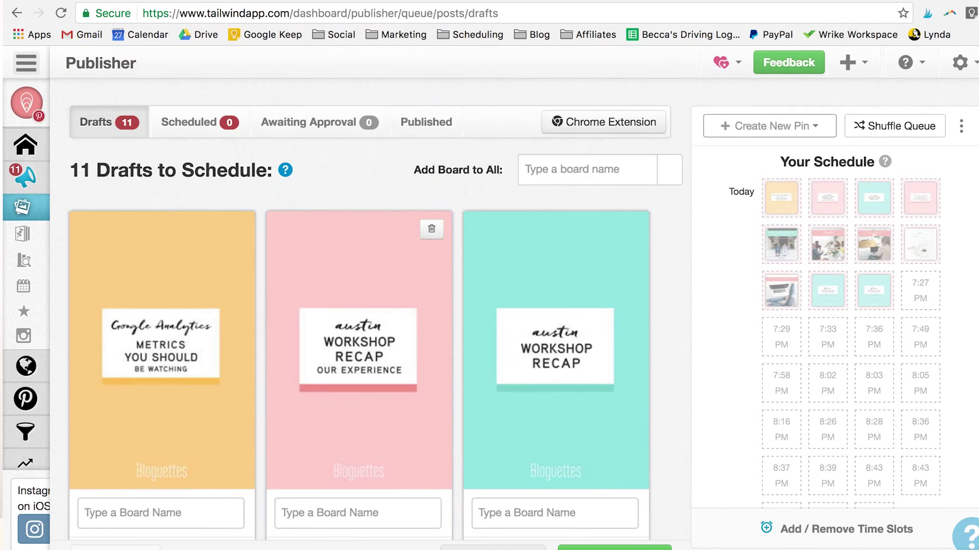
Open bloguettes.com/blog in a new browser tab
key(super+t)
text(bloguette)
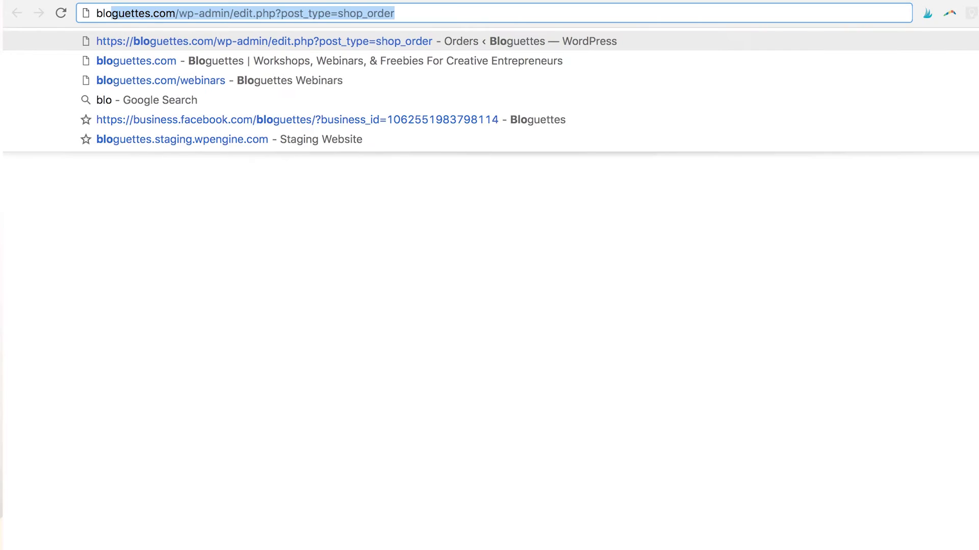
text(scom/b)
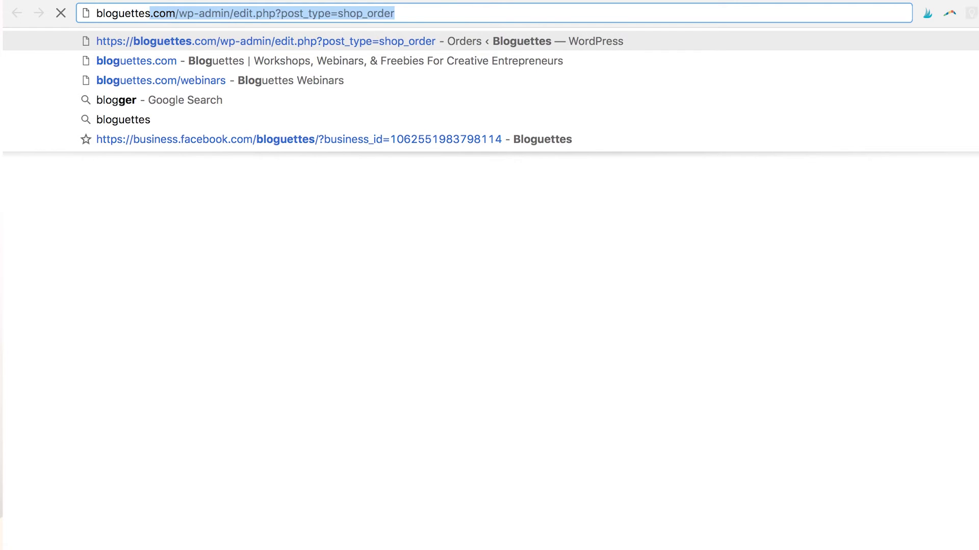
key(BackSpace)
key(BackSpace)
key(BackSpace)
key(BackSpace)
key(BackSpace)
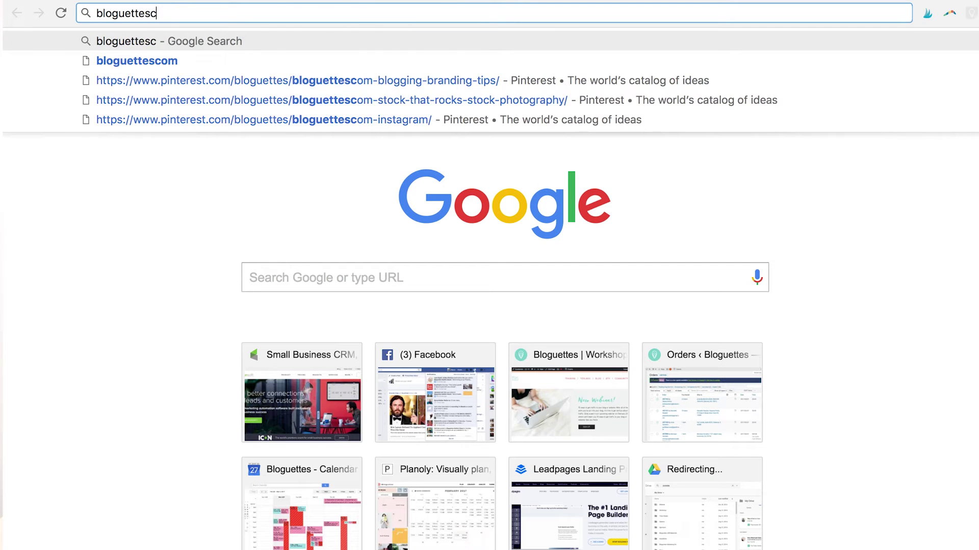
text(.com/b)
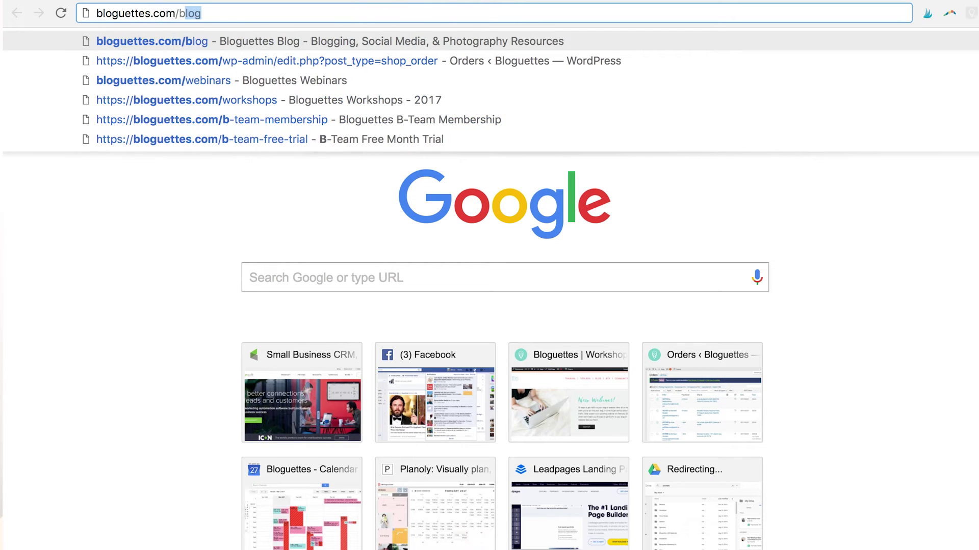
text(log)
key(Return)
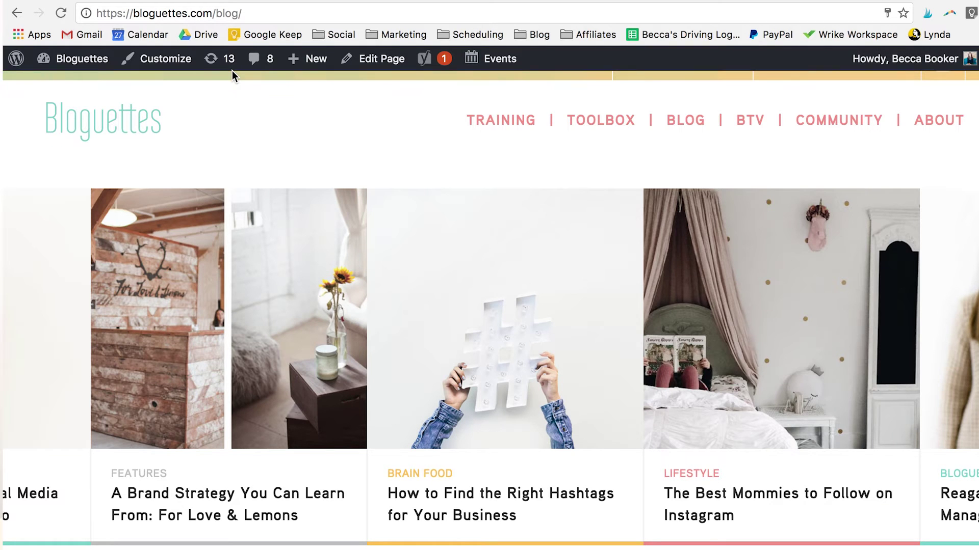
Open the blog post "The Best Mommies to Follow on Instagram" at its header image
scroll(283, 182, down, 3)
click(703, 430)
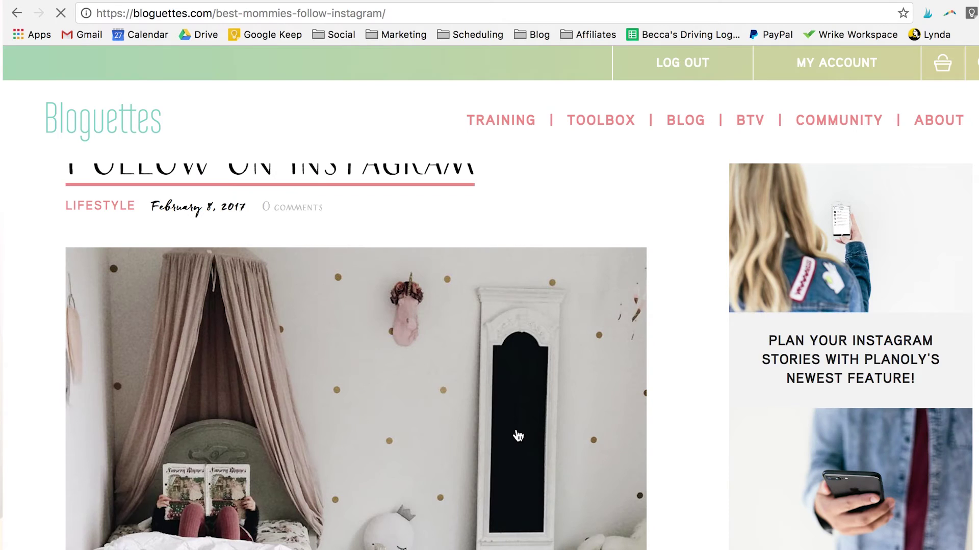
scroll(516, 430, down, 5)
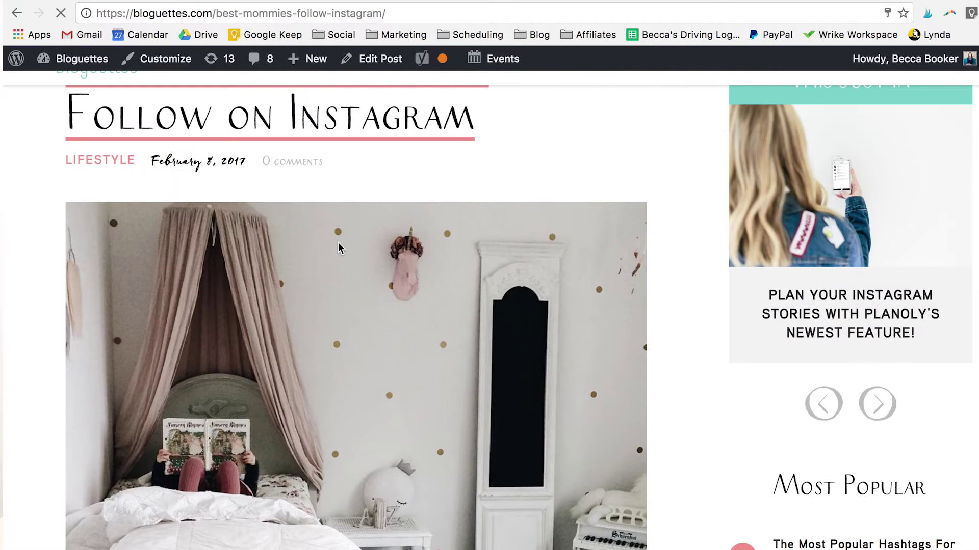
Look at the Tailwind scheduling options offered for the post's header image without scheduling it
right_click(290, 295)
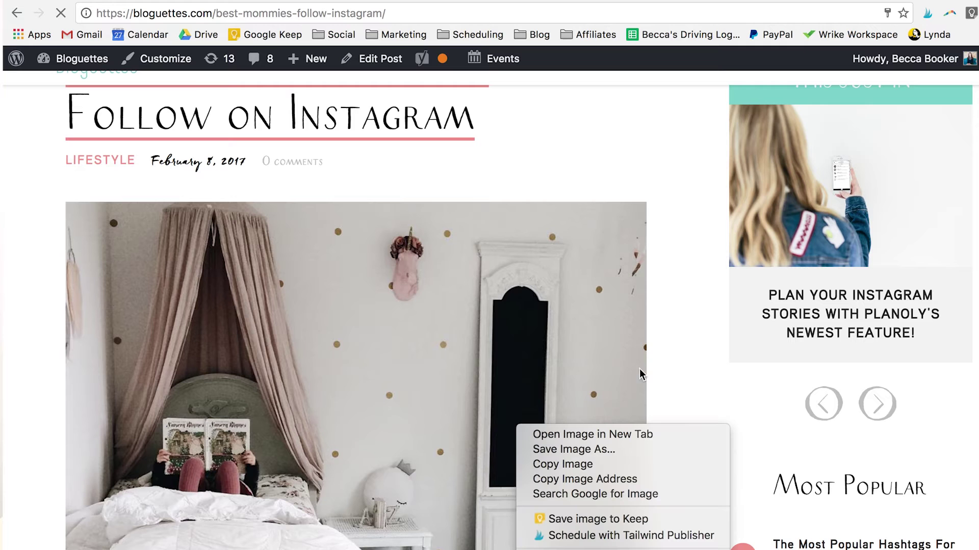
click(705, 376)
scroll(489, 371, down, 5)
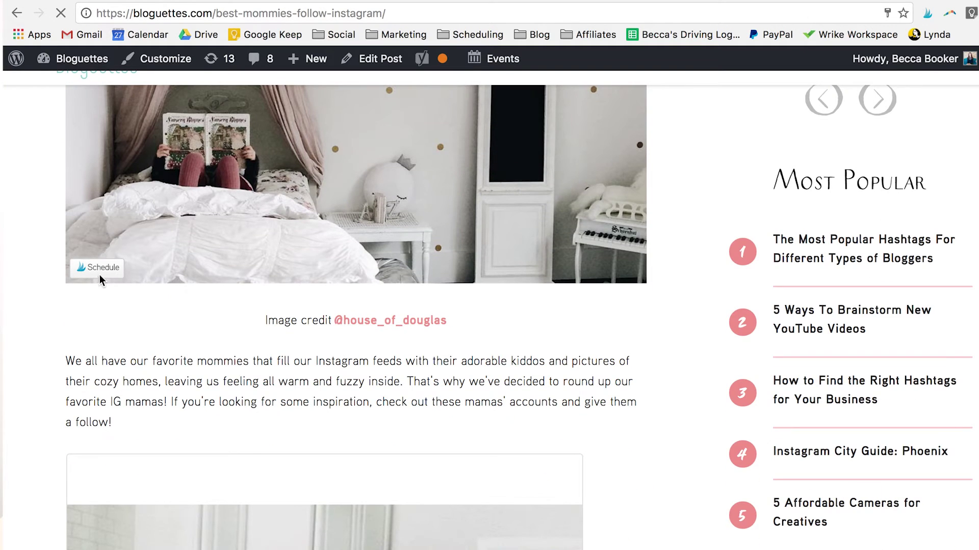
scroll(99, 275, up, 3)
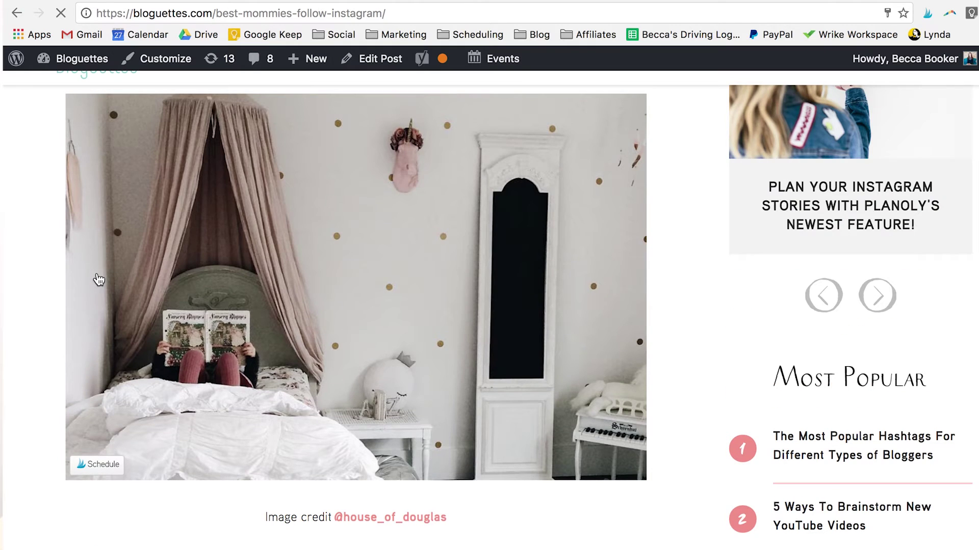
scroll(104, 499, up, 1)
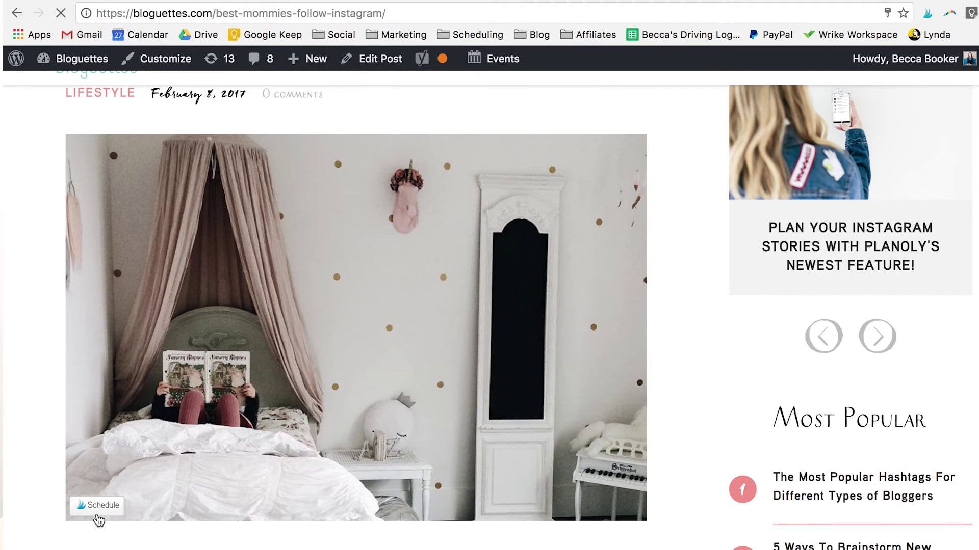
Launch the Tailwind extension on the blog post to list its images for scheduling
click(929, 15)
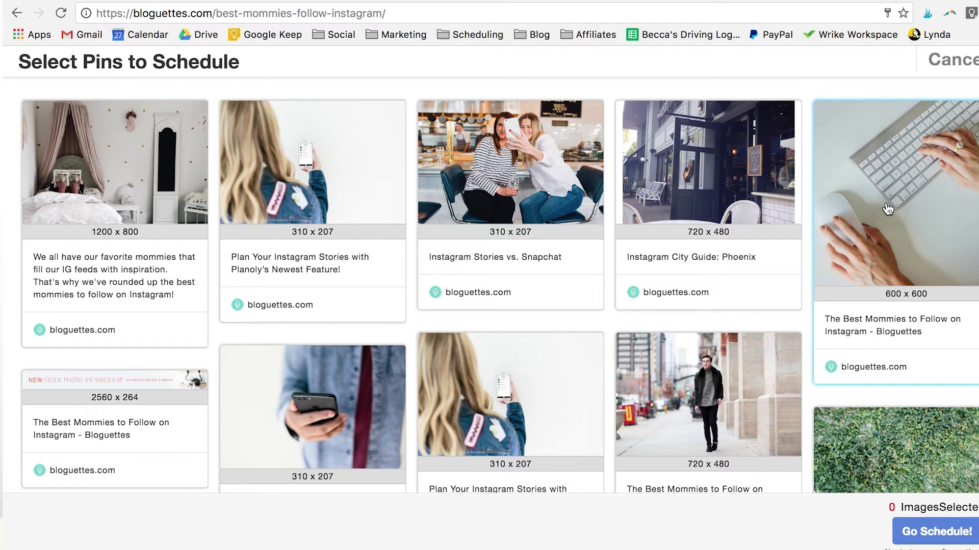
scroll(748, 322, down, 3)
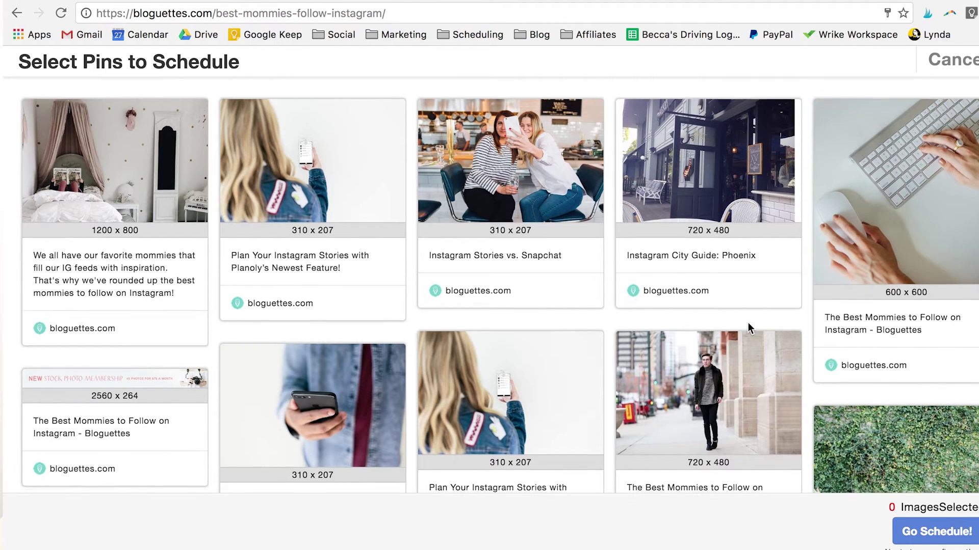
scroll(329, 316, up, 3)
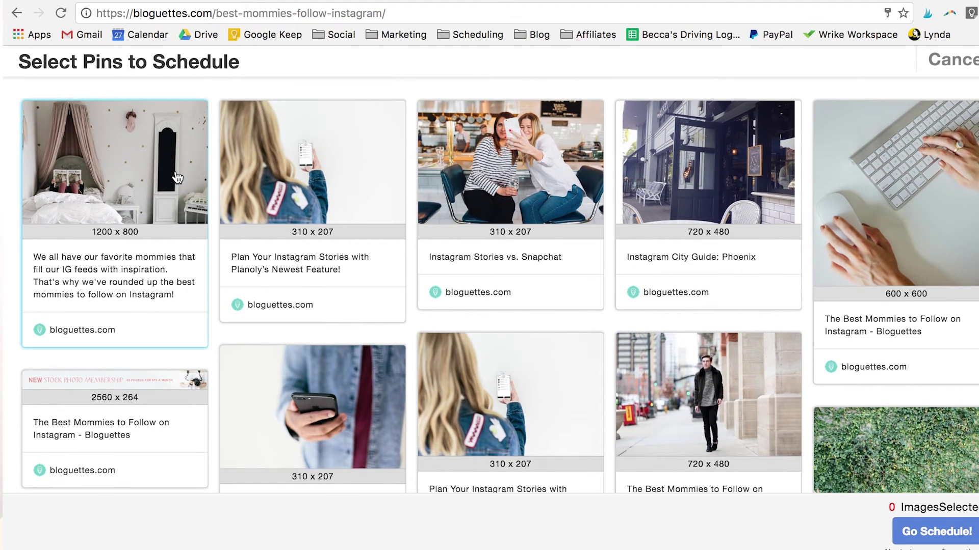
Select the 1200 x 800 bedroom image and the 600 x 900 "The Best Mommies" image, and submit both for scheduling
click(180, 178)
scroll(269, 270, down, 8)
scroll(269, 270, down, 3)
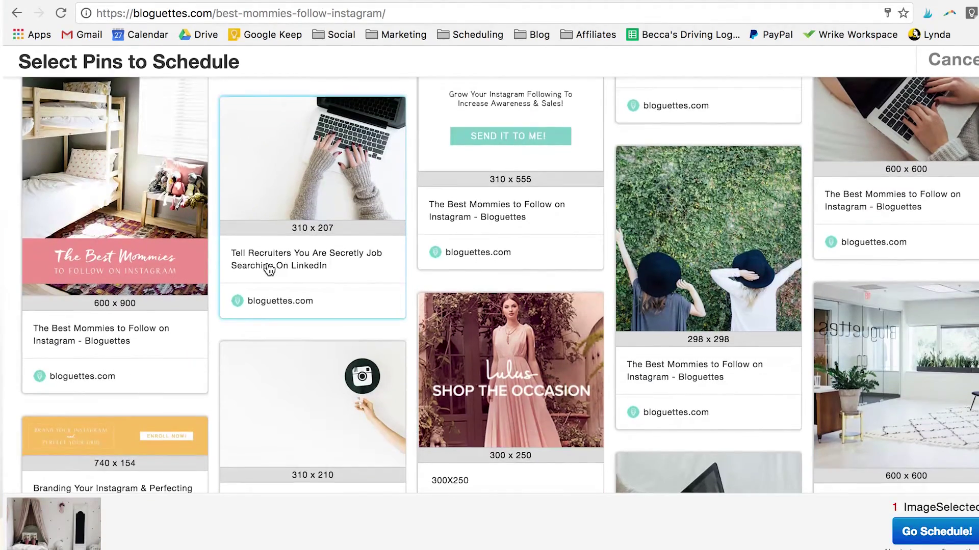
scroll(116, 175, up, 1)
click(116, 174)
scroll(110, 229, up, 1)
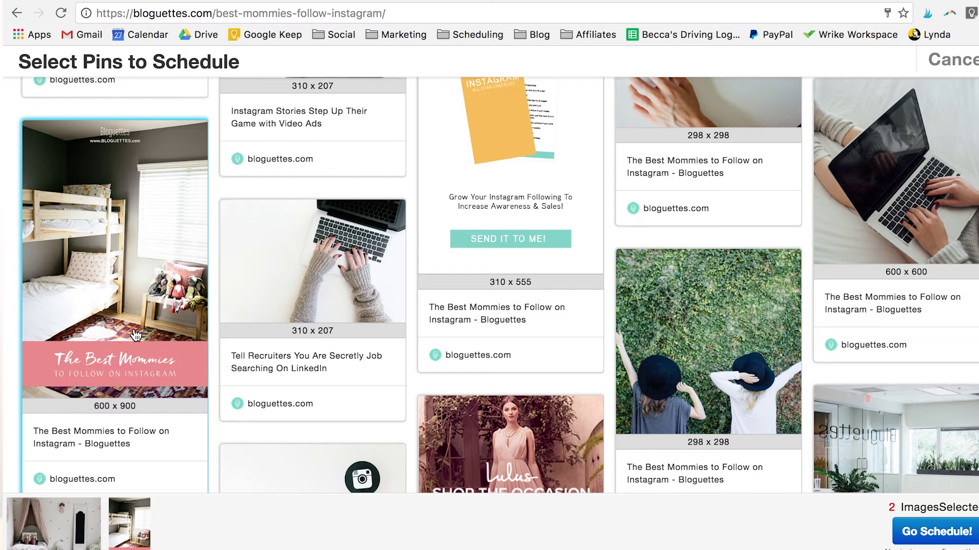
scroll(135, 336, down, 1)
click(916, 528)
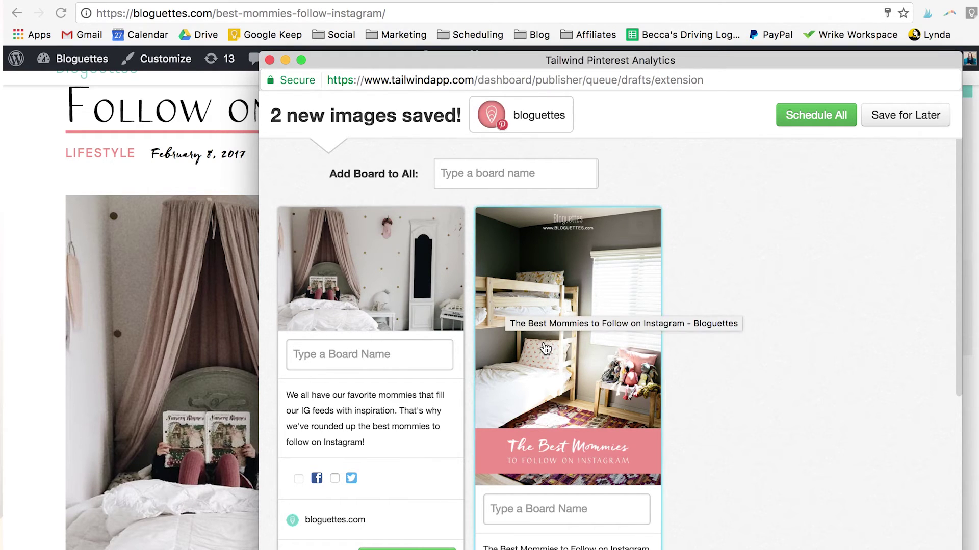
Add the board "Bloguettes.com | Blogging & Branding Tips" to all saved images at once
click(479, 173)
text(bloguettes)
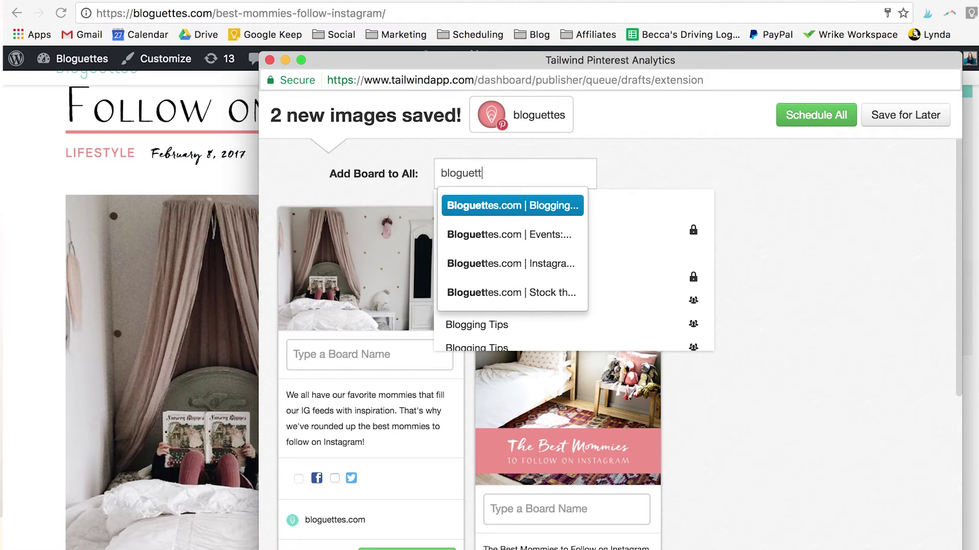
click(534, 214)
Replace the description of the "The Best Mommies" pin with the text copied from the bedroom pin's description
scroll(762, 283, down, 5)
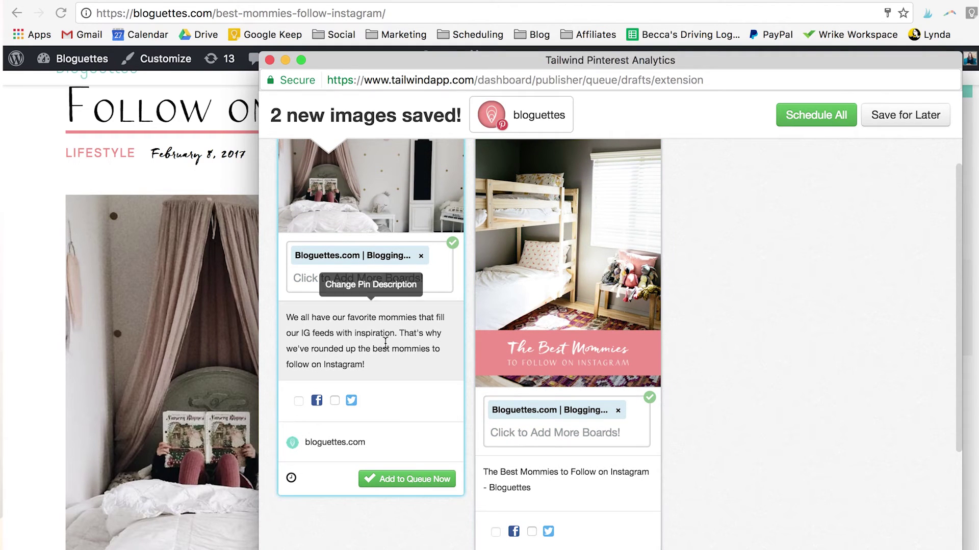
click(366, 334)
triple_click(366, 334)
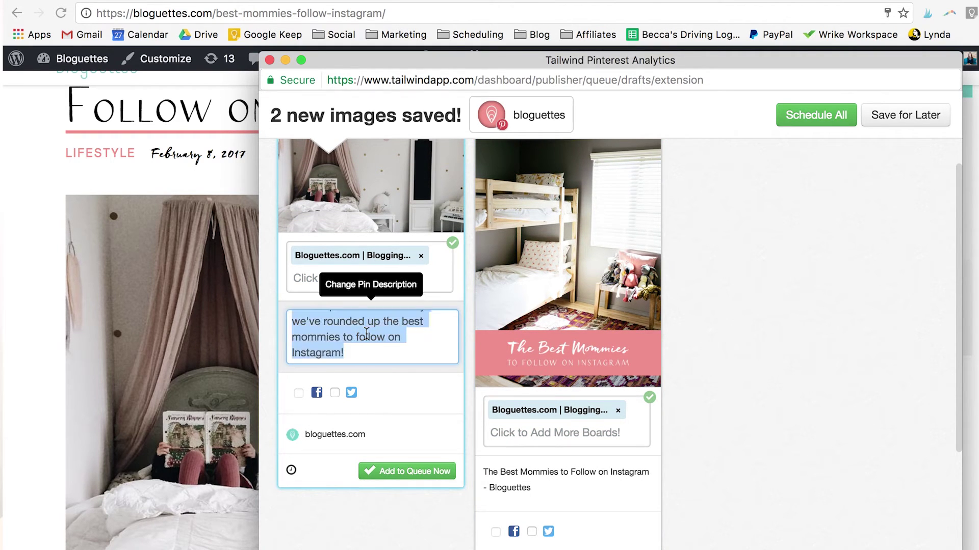
click(409, 378)
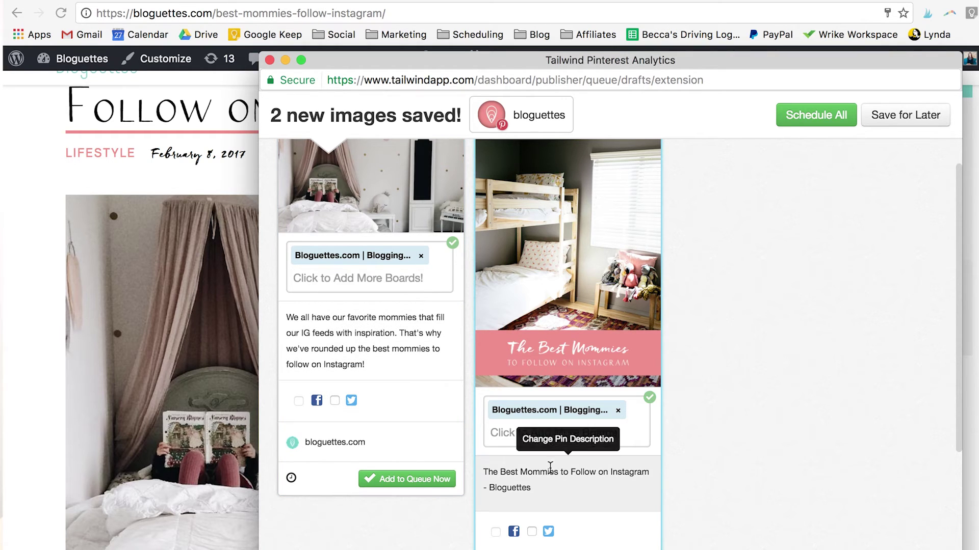
click(550, 467)
right_click(550, 474)
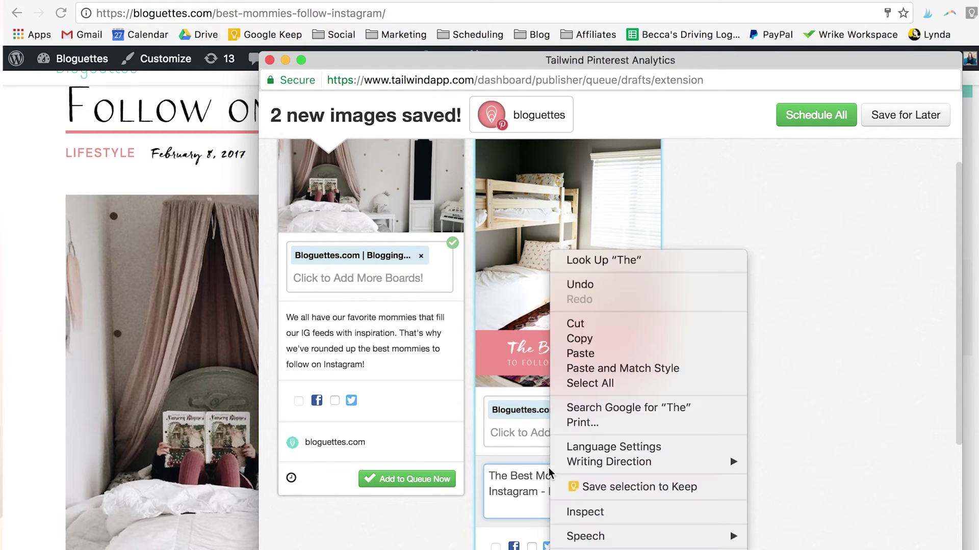
triple_click(520, 480)
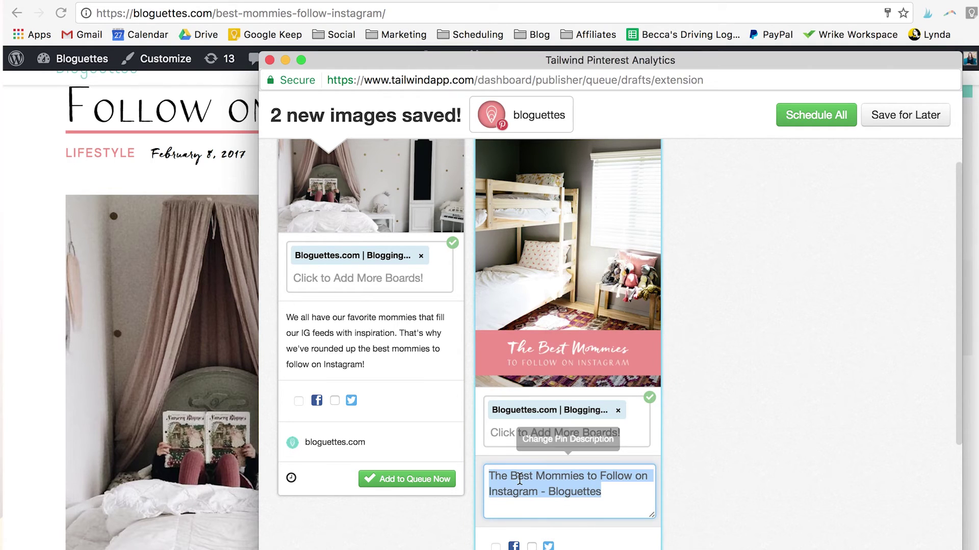
key(super+v)
click(730, 491)
Remove the bedroom pin's board and assign "Bloguettes.com | Blogging & Branding Tips" to it again
scroll(666, 437, up, 2)
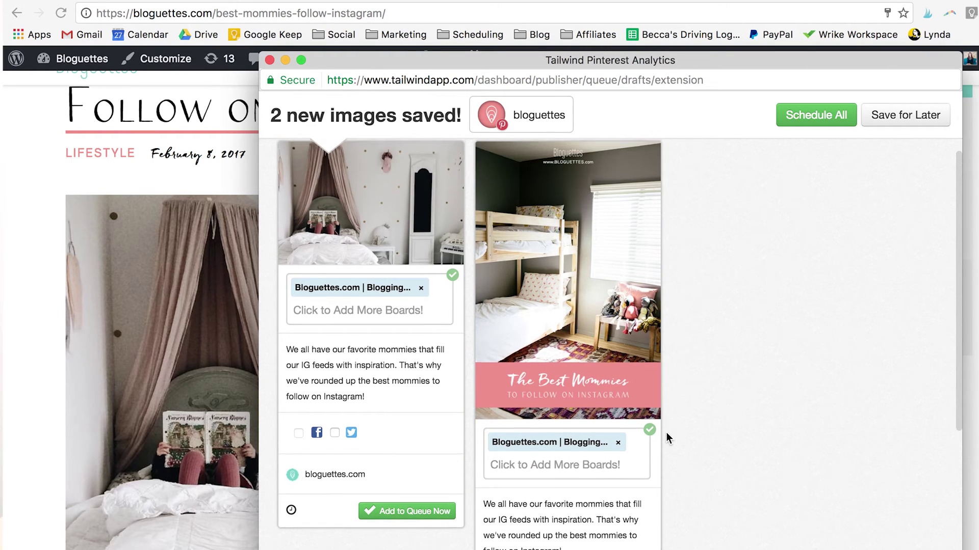
click(420, 317)
click(393, 312)
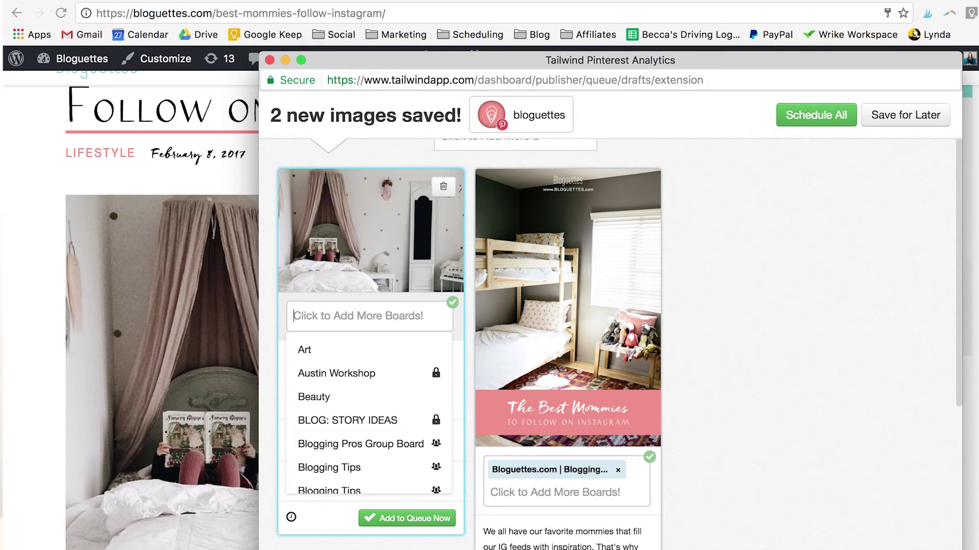
text(bloguett)
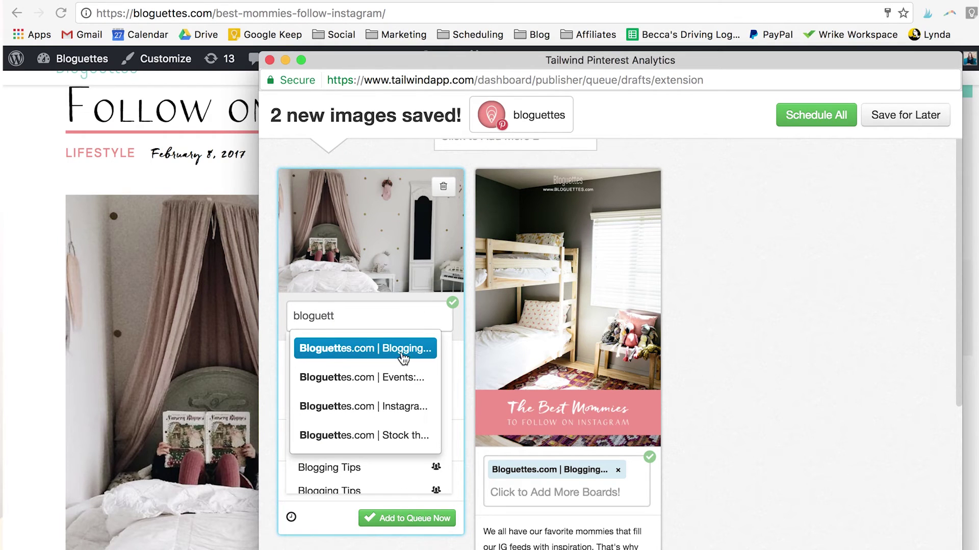
click(398, 351)
Review both pins' boards and descriptions, and schedule all the saved images
scroll(772, 375, down, 5)
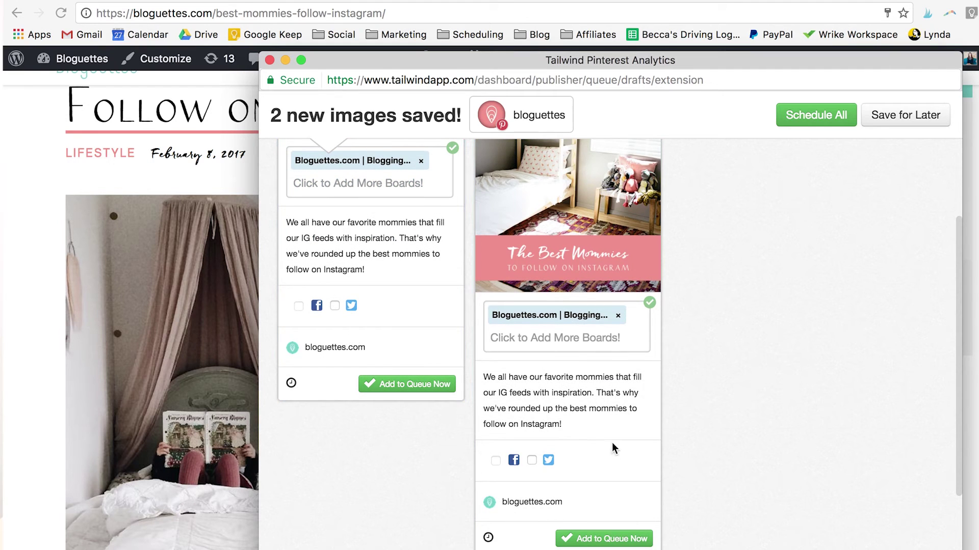
scroll(616, 438, up, 5)
click(815, 120)
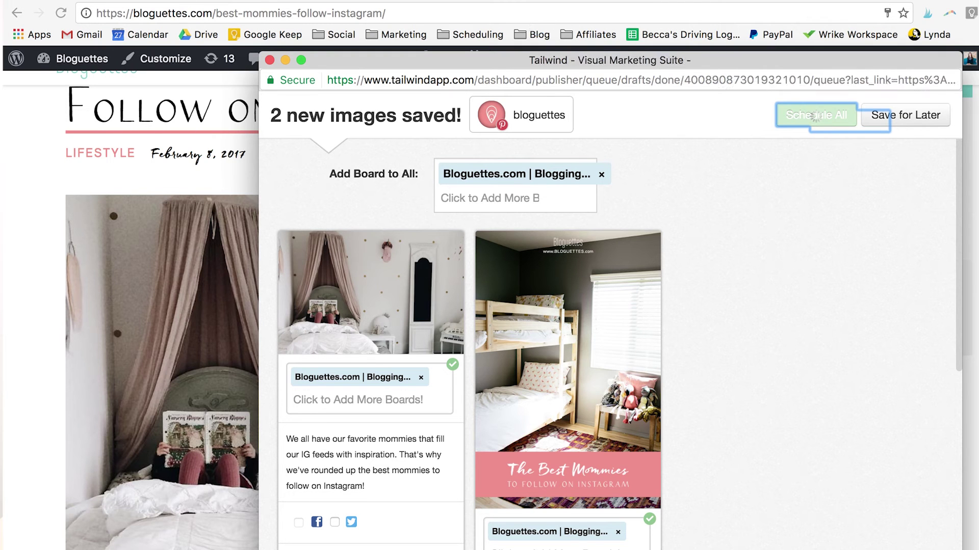
click(927, 114)
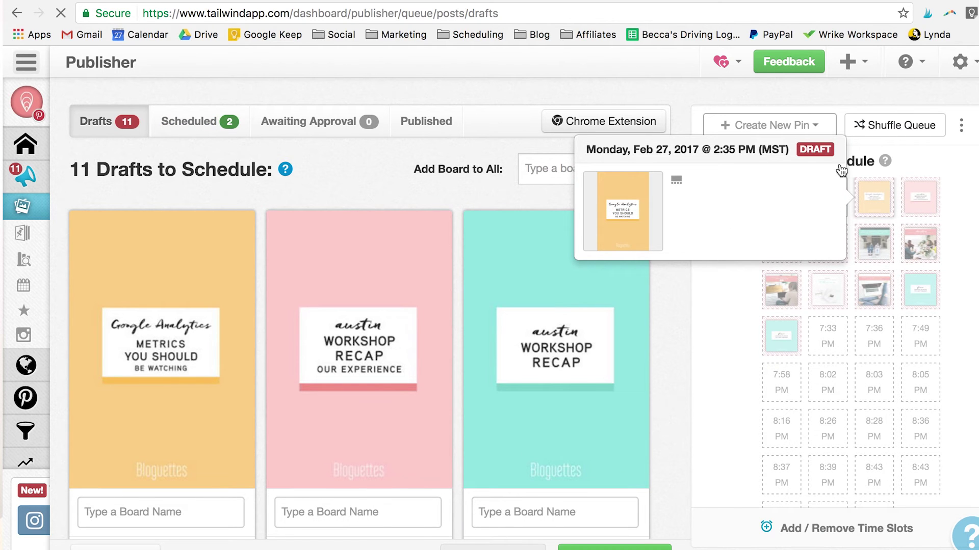
Look through the Publisher's scheduled pins and the upcoming time slots in the posting schedule
click(199, 131)
scroll(882, 428, down, 1)
scroll(882, 428, down, 10)
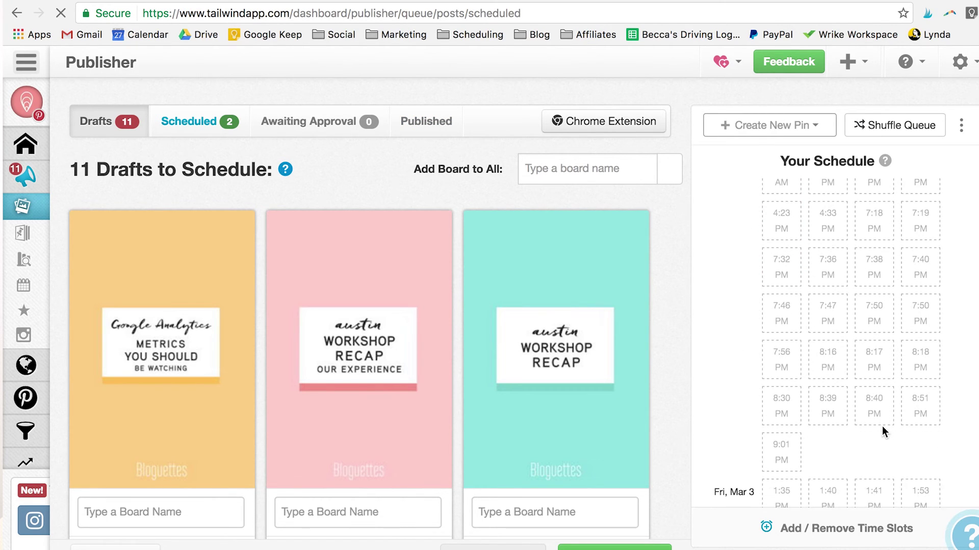
scroll(882, 427, down, 5)
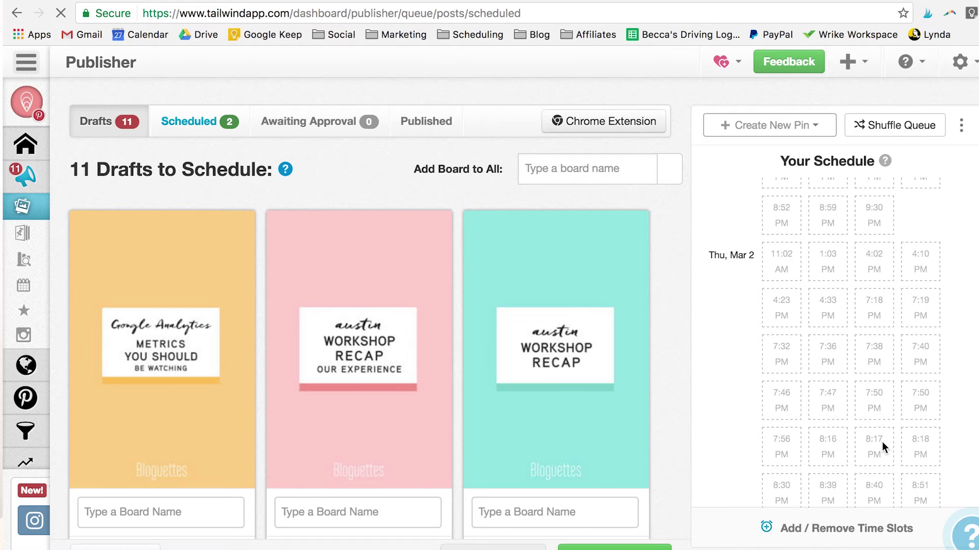
click(26, 232)
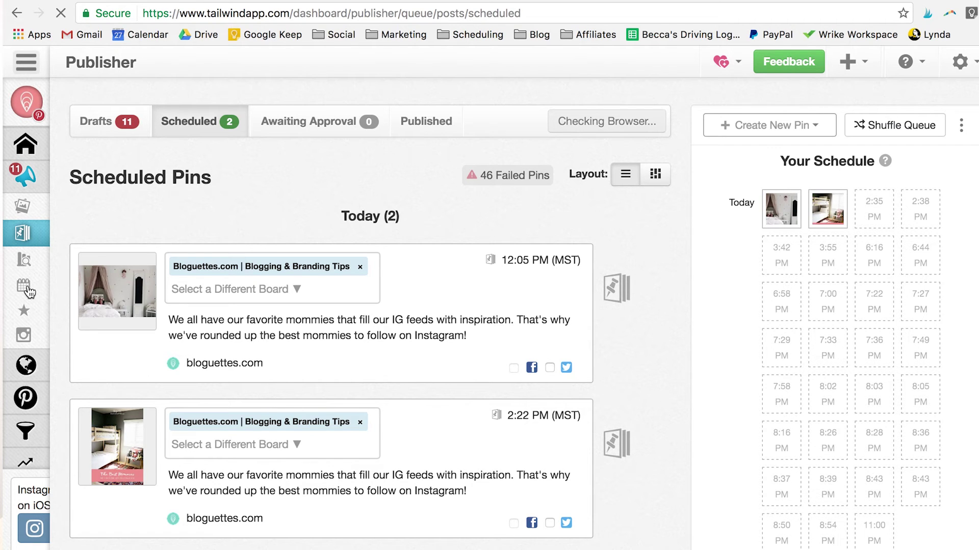
View the published pins in the Pin Inspector and return to the Publisher's drafts
mouse_move(29, 292)
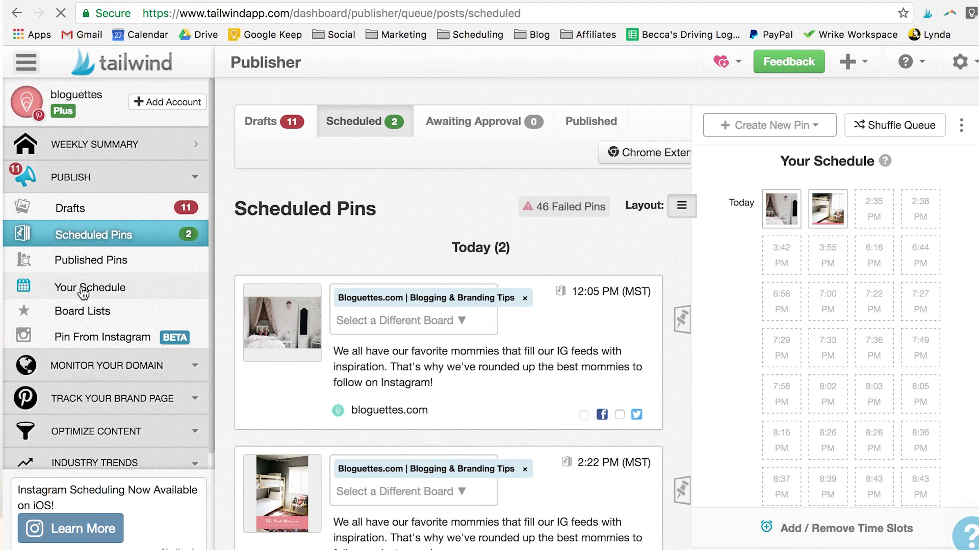
click(77, 261)
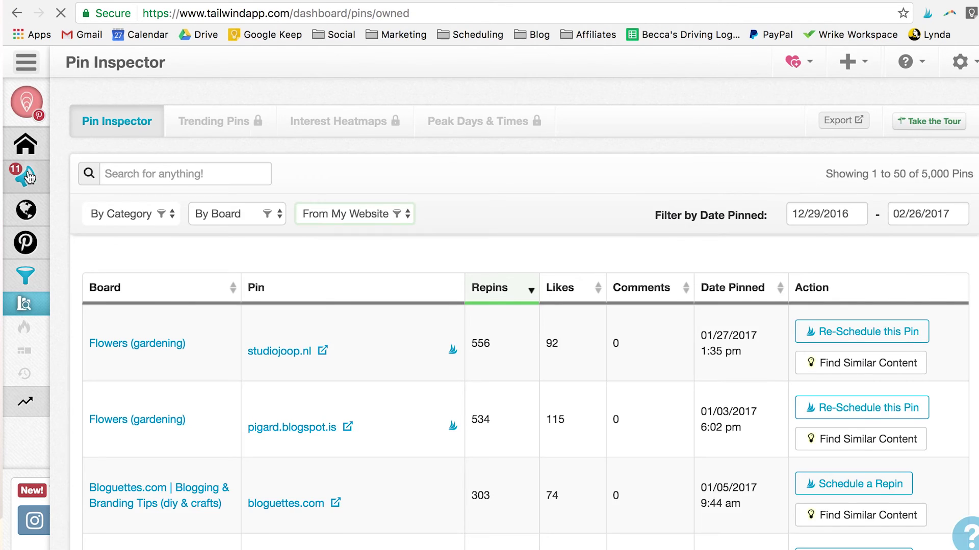
click(28, 176)
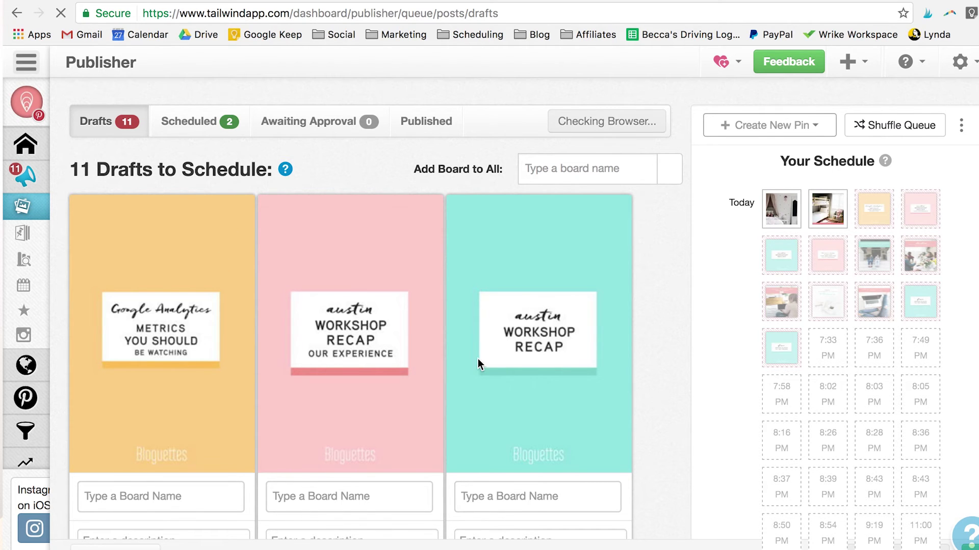
scroll(478, 359, down, 2)
scroll(478, 358, down, 2)
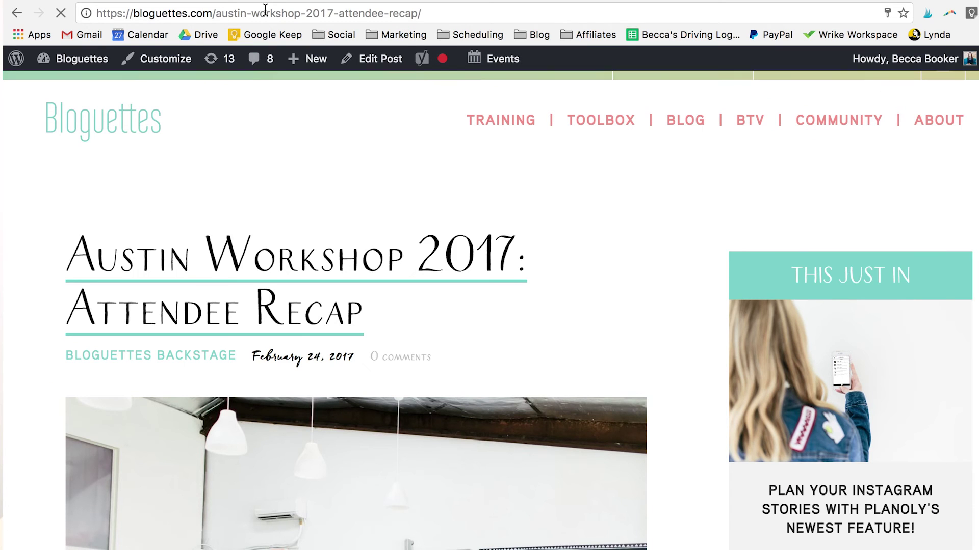
Copy the web address of the blog post "Austin Workshop 2017: Attendee Recap" and return to the Publisher drafts
click(265, 11)
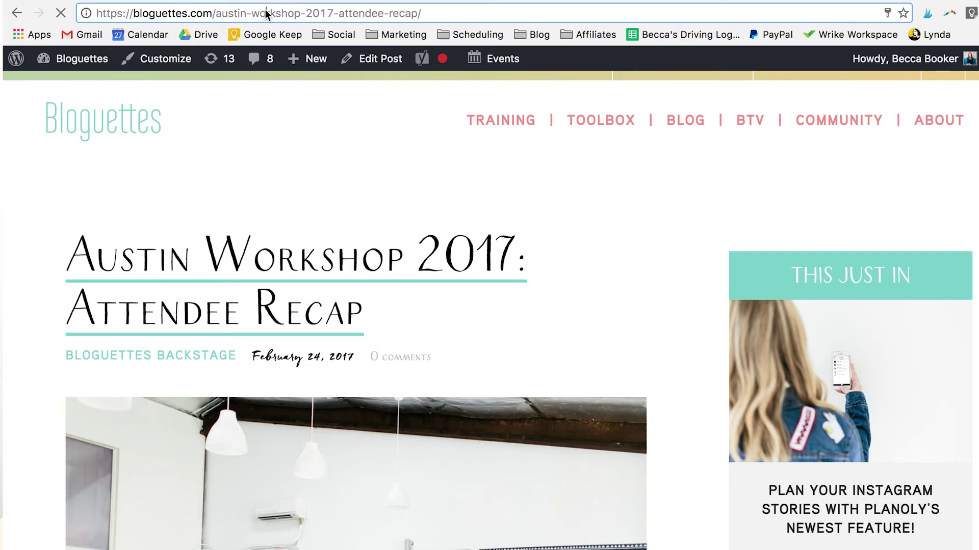
triple_click(265, 12)
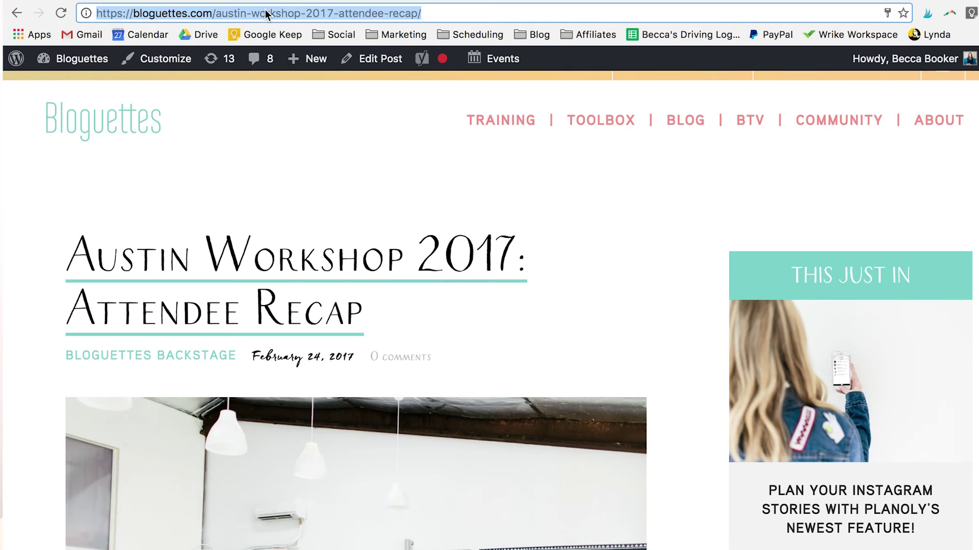
key(ctrl+Tab)
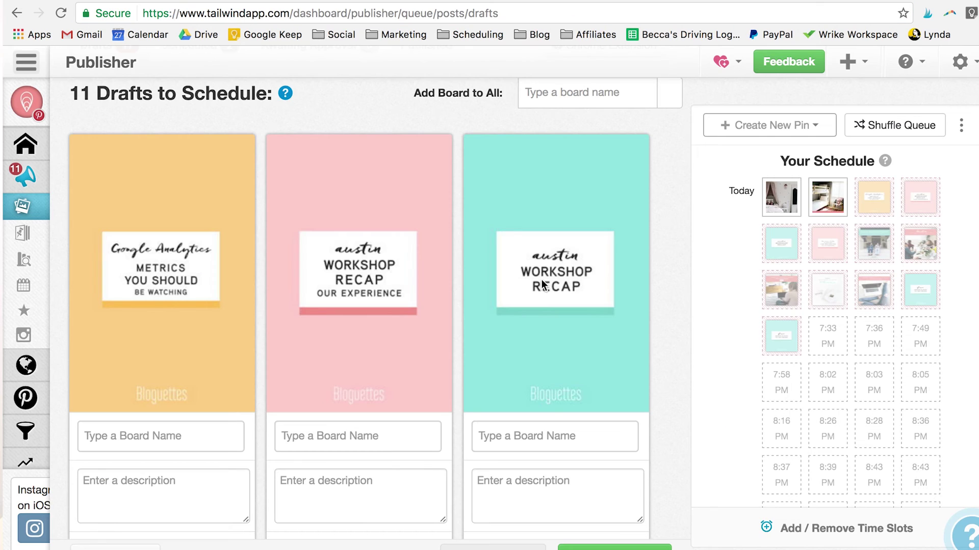
Replace the source URL of the teal "Austin Workshop Recap" draft with the copied blog post address
scroll(539, 319, down, 3)
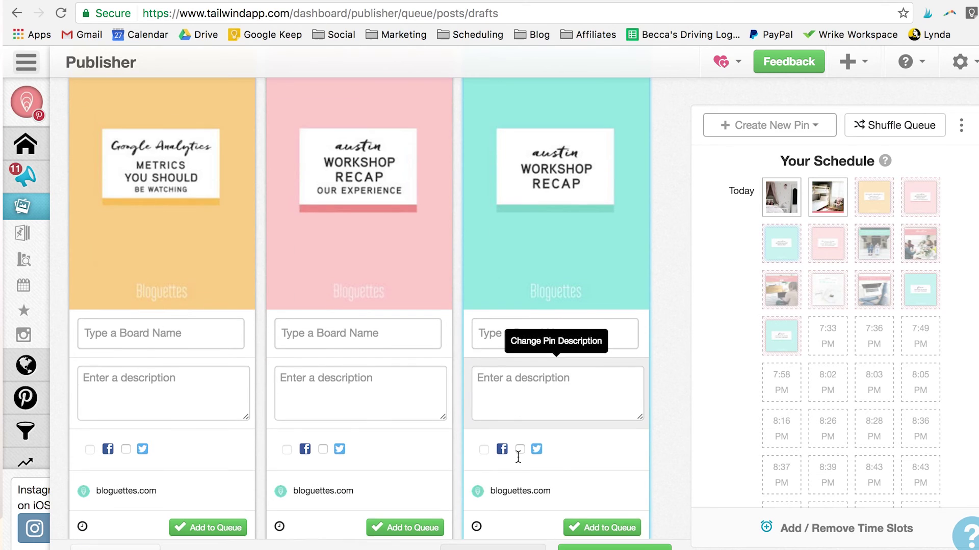
scroll(518, 457, down, 1)
click(520, 466)
drag(612, 466, 481, 463)
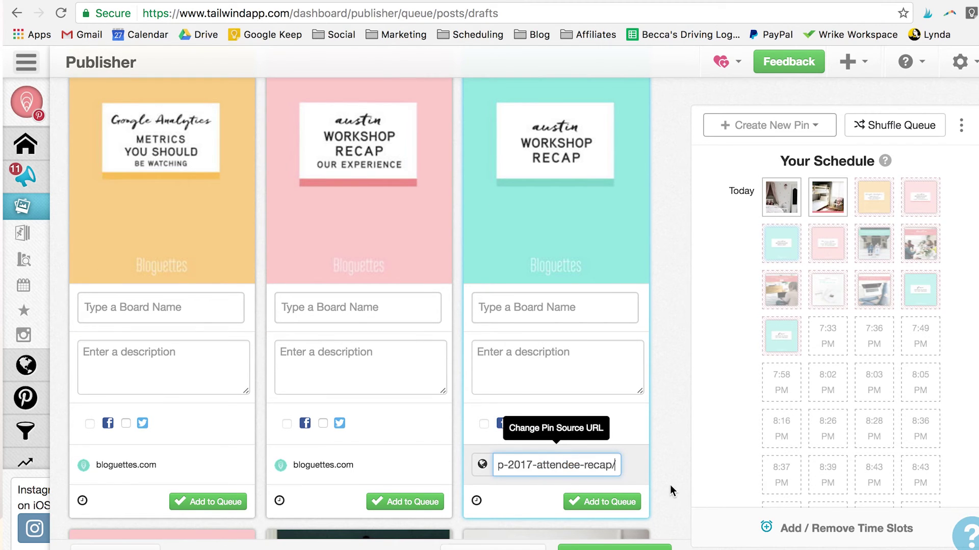
key(super+v)
key(Return)
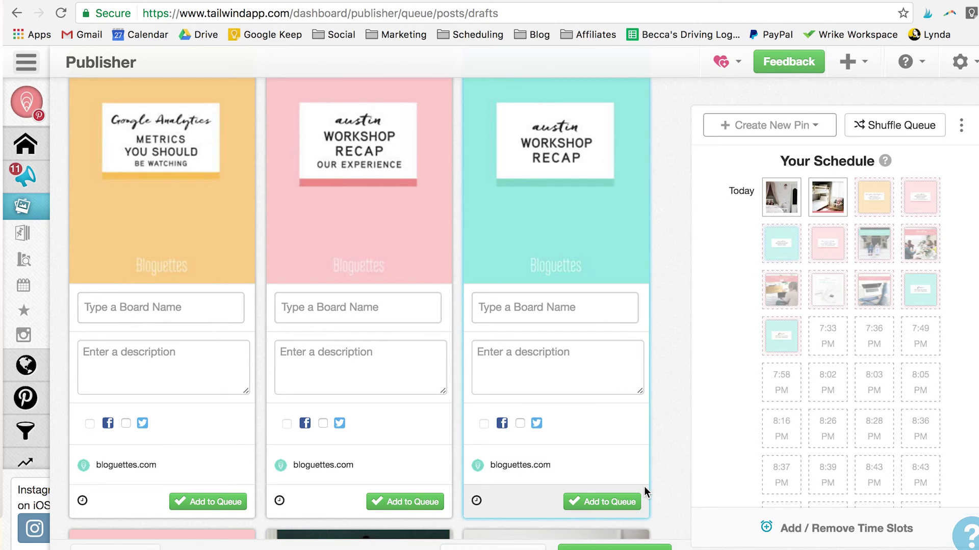
Assign the teal "Austin Workshop Recap" draft to the board "Bloguettes.com | Blogging & Branding Tips"
click(621, 462)
click(575, 301)
text(blogu)
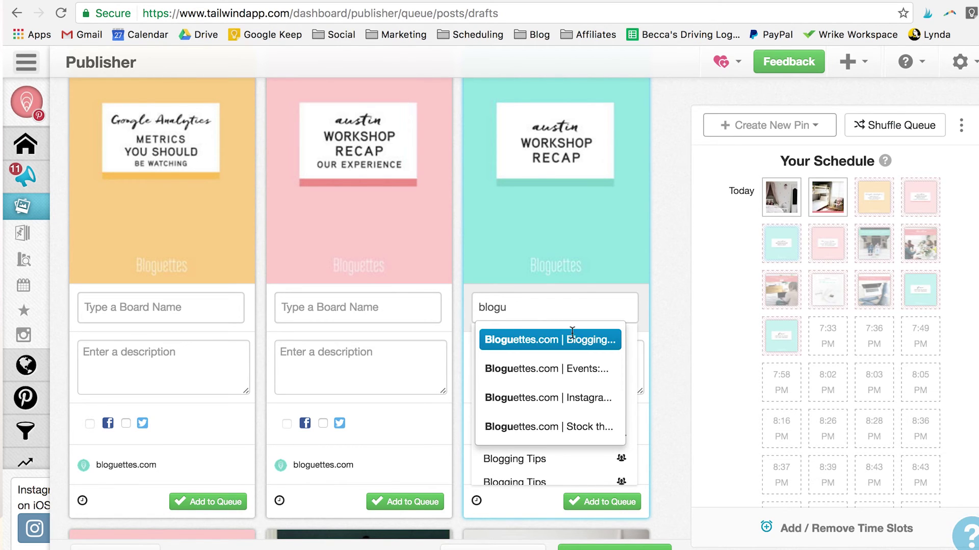
click(574, 340)
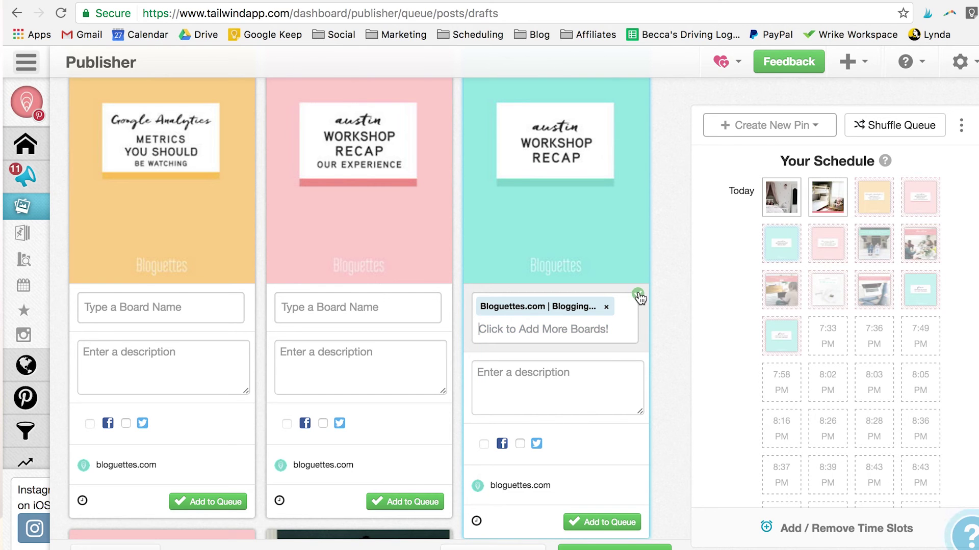
Fill the teal draft's description with the blog post's passage from "Our workshops are designed" to "monetize your blog, and more!"
click(571, 486)
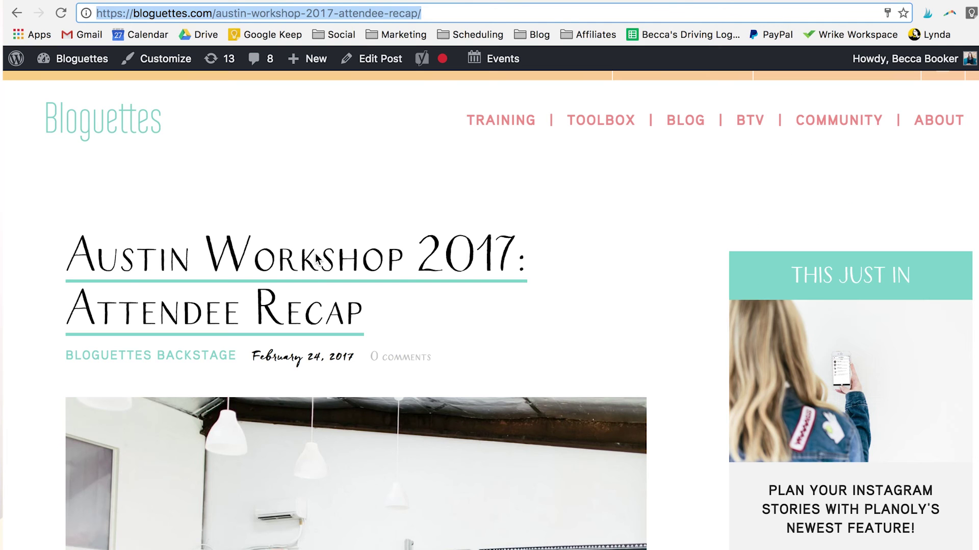
scroll(317, 259, down, 10)
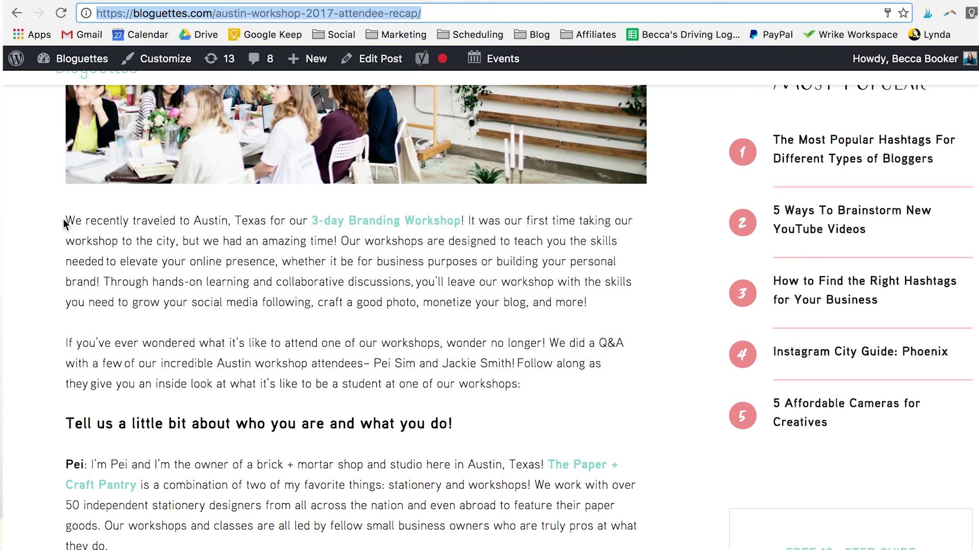
click(66, 223)
drag(340, 242, 592, 304)
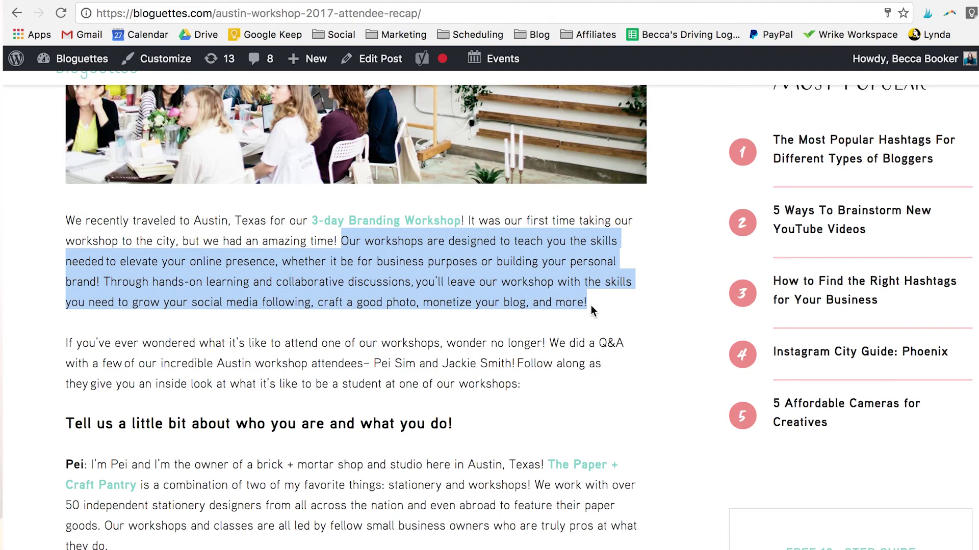
key(ctrl+Tab)
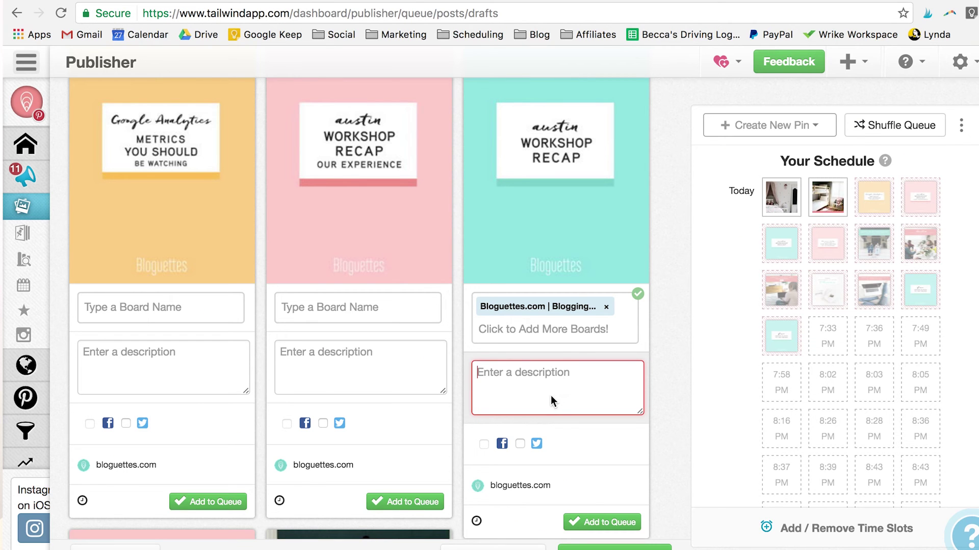
key(ctrl+v)
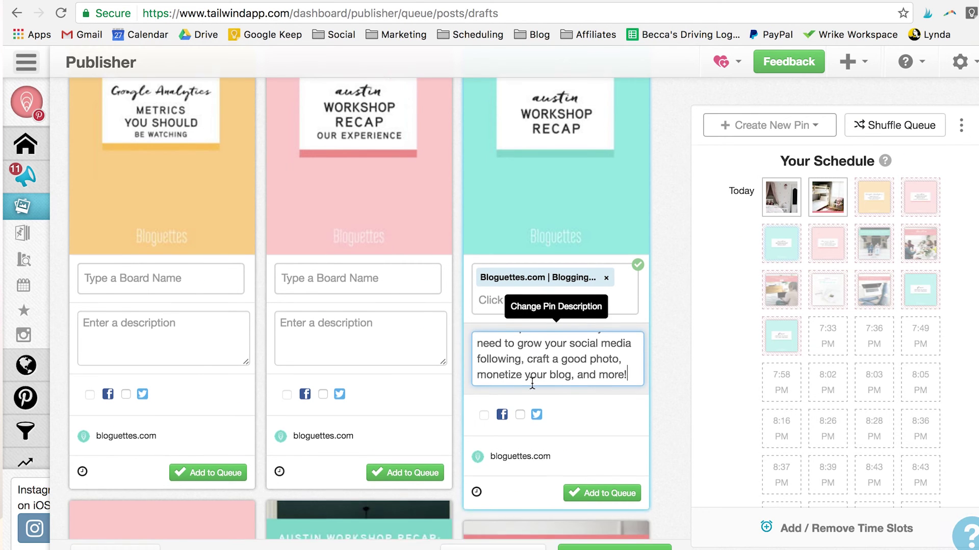
click(585, 513)
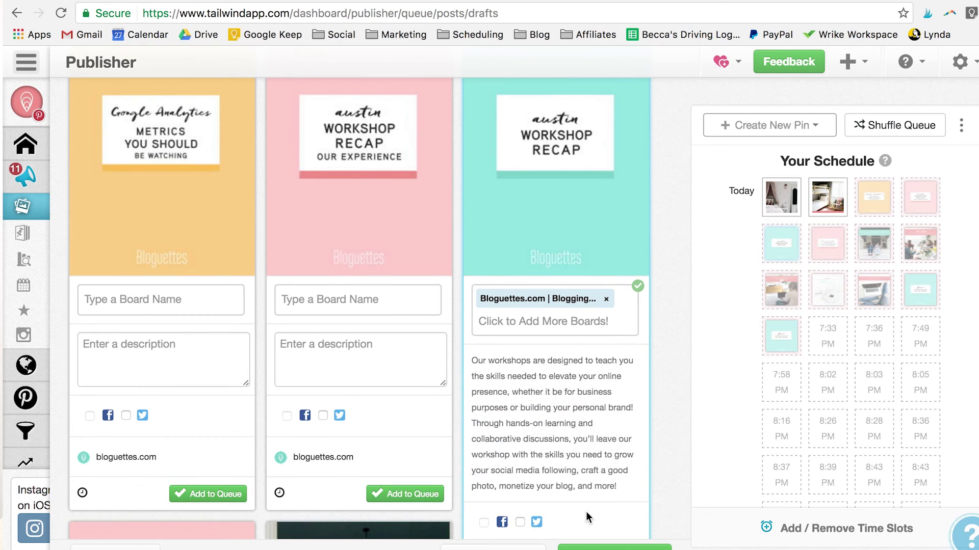
Add the completed teal "Austin Workshop Recap" draft to the queue
mouse_move(869, 195)
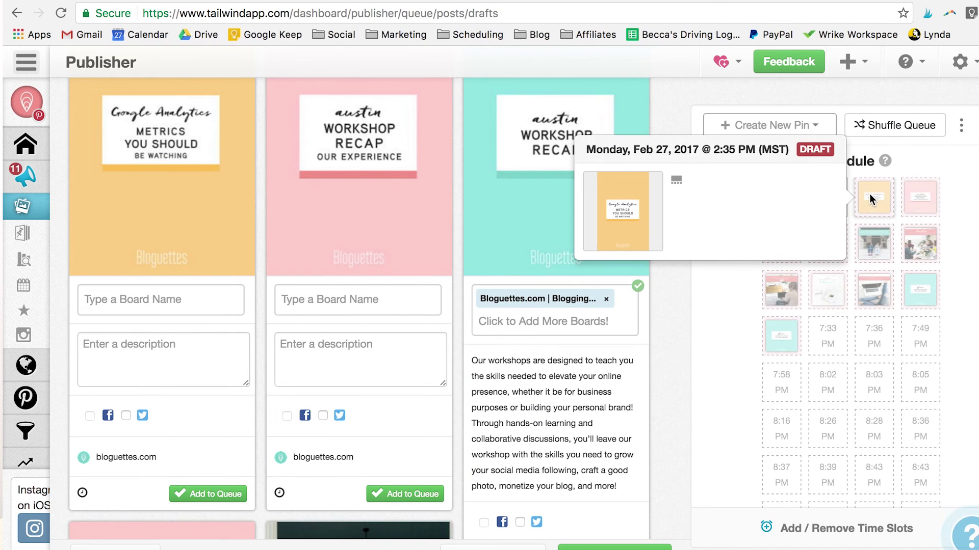
scroll(662, 445, down, 3)
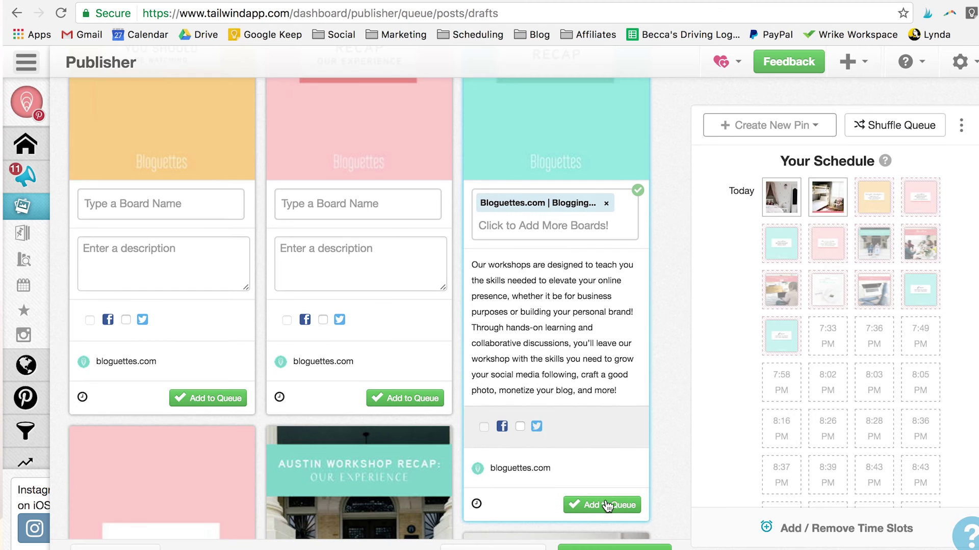
click(605, 500)
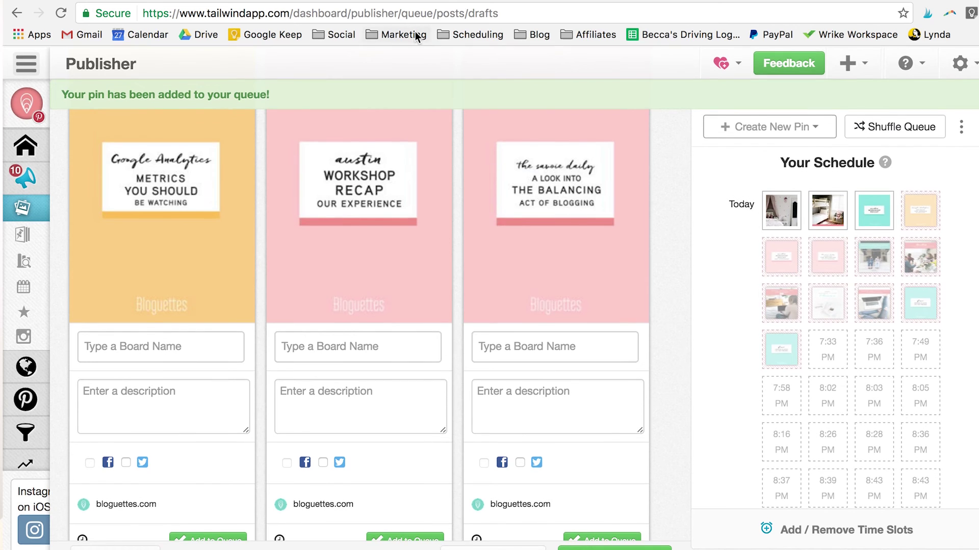
Open pinterest.com in a new tab and send the "How to Land Your Dream Job in 5 Simple Steps" pin to Tailwind
key(super+t)
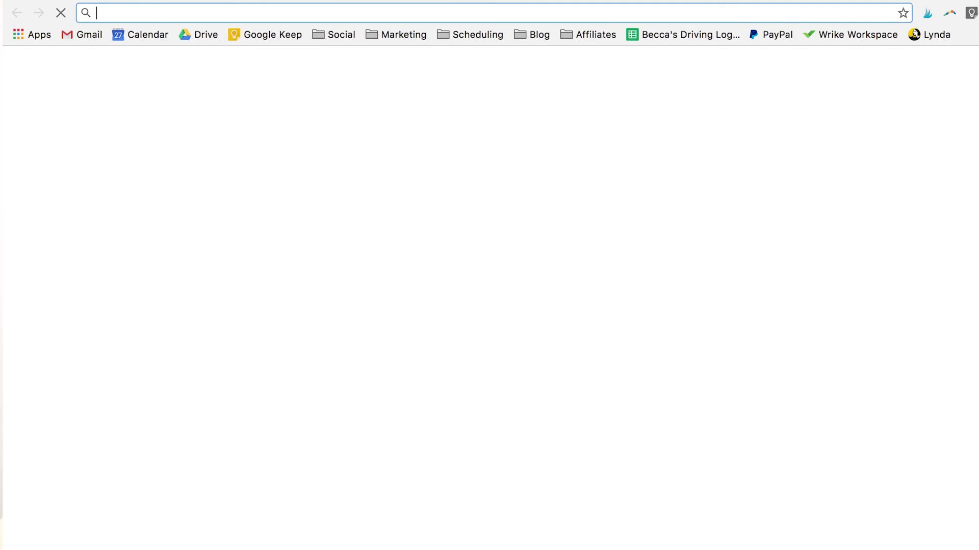
text(pinterest.com)
key(Return)
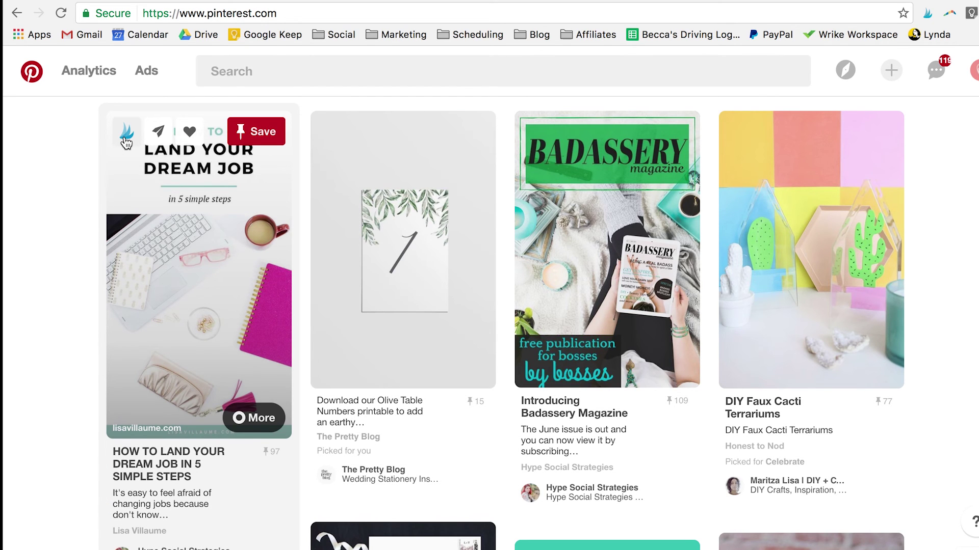
click(126, 139)
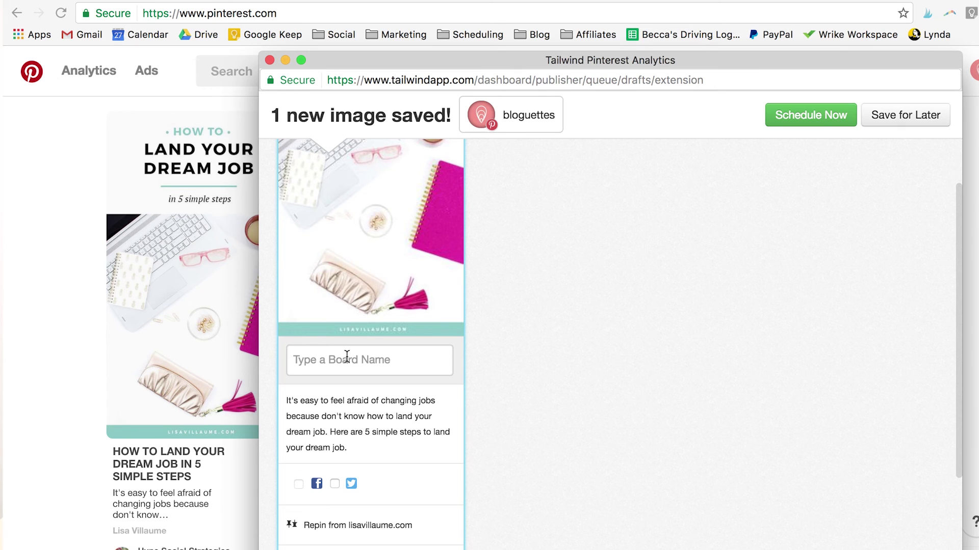
Assign the dream job pin to the board "Entrepreneur Tips" and add it to the queue immediately
click(347, 356)
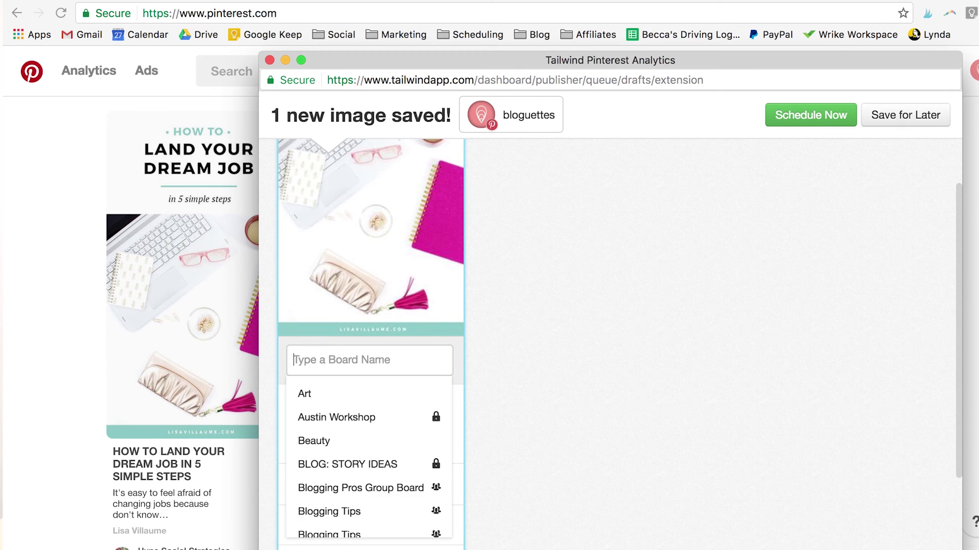
text(entrep)
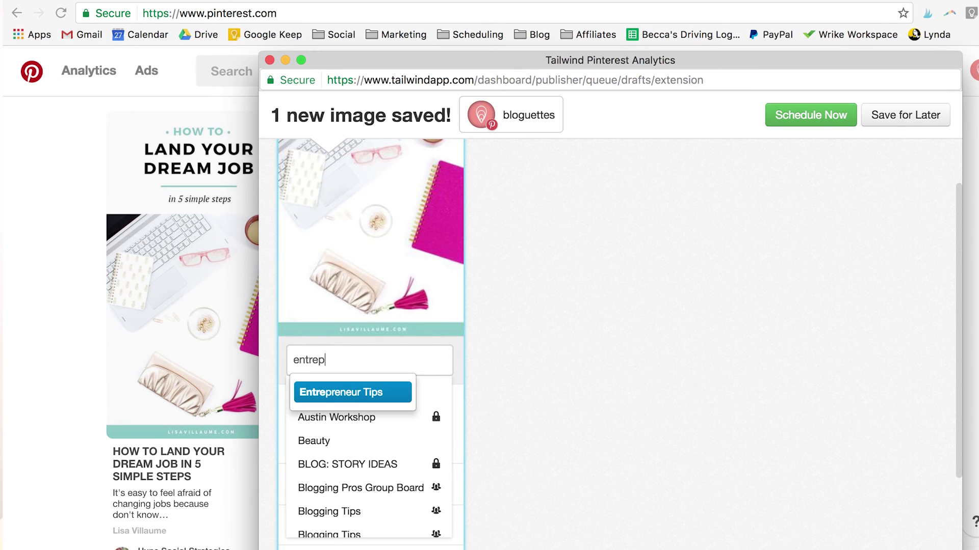
click(363, 403)
scroll(486, 453, down, 3)
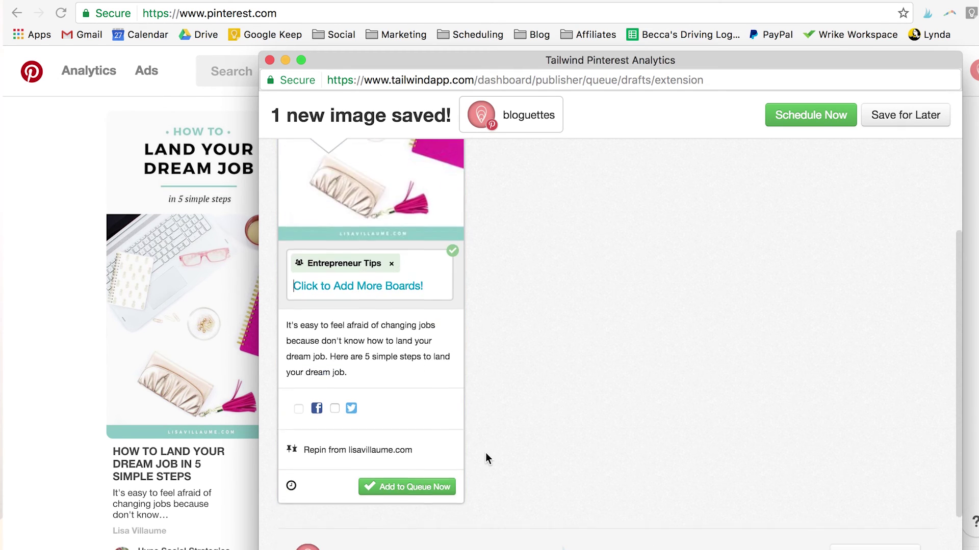
click(418, 485)
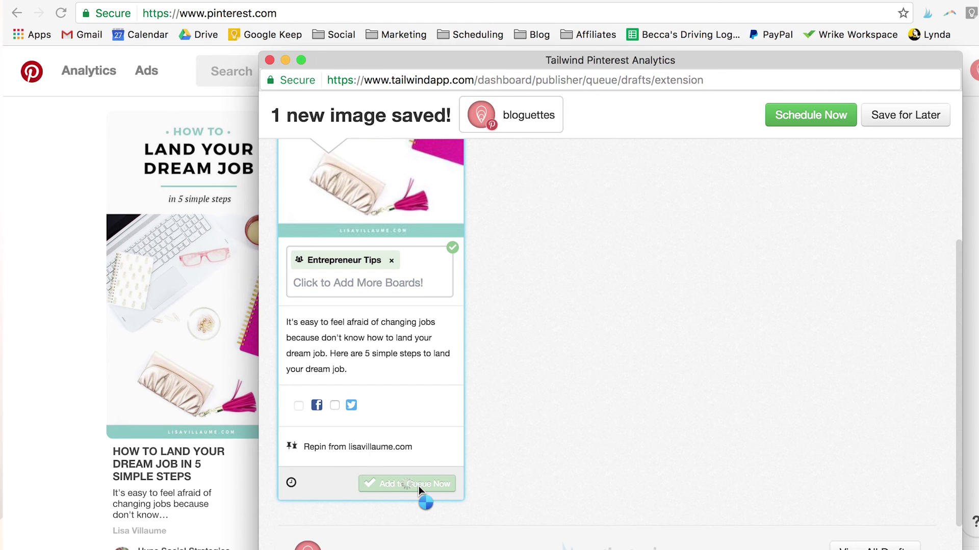
Close the Tailwind extension window and the Pinterest tab, and reload the Publisher drafts page
scroll(656, 368, down, 6)
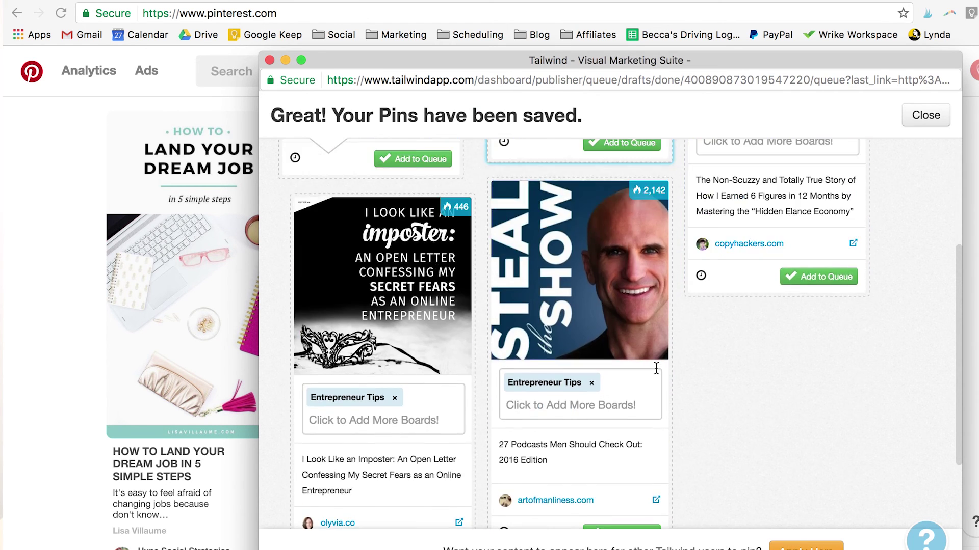
scroll(561, 305, up, 8)
click(270, 60)
key(super+w)
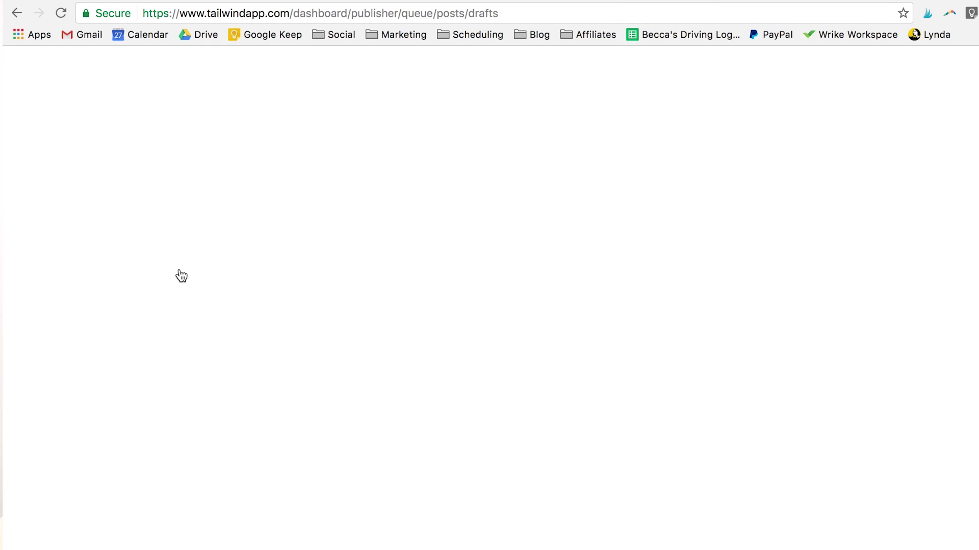
key(super+r)
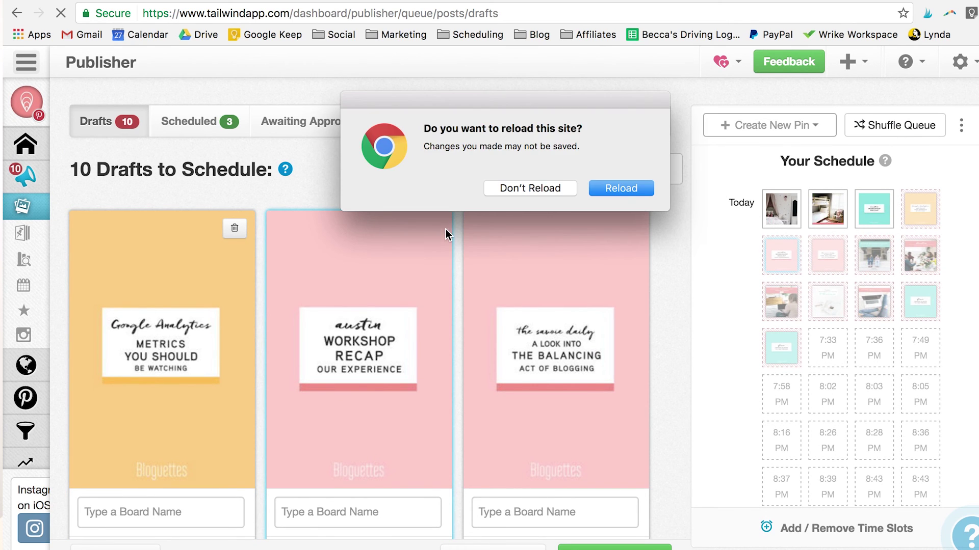
click(627, 189)
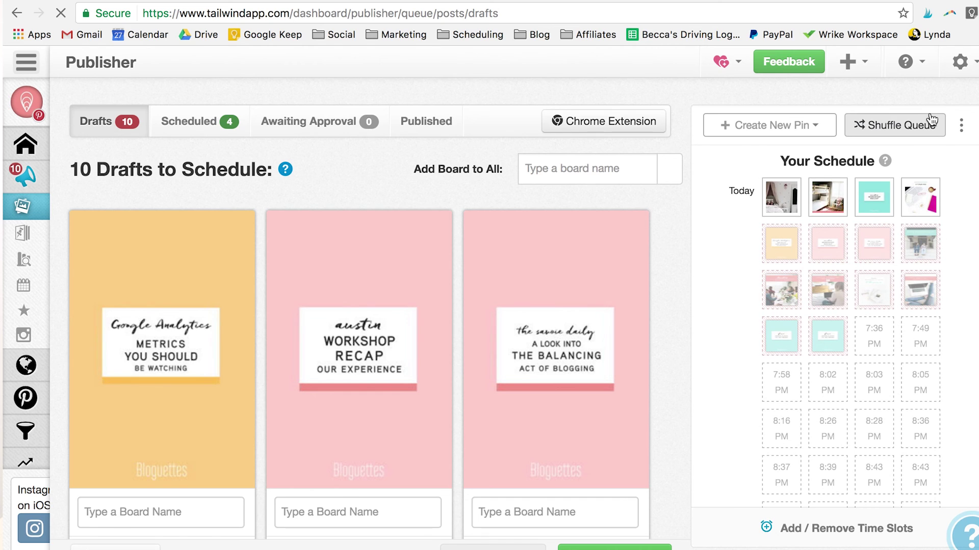
Shuffle the unlocked pins in the Publisher queue and confirm the shuffle
click(880, 127)
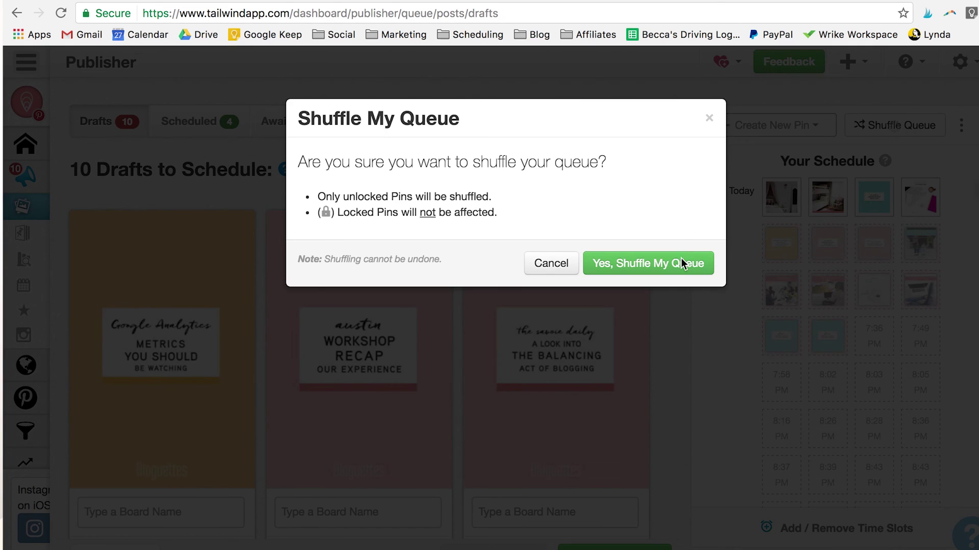
click(681, 259)
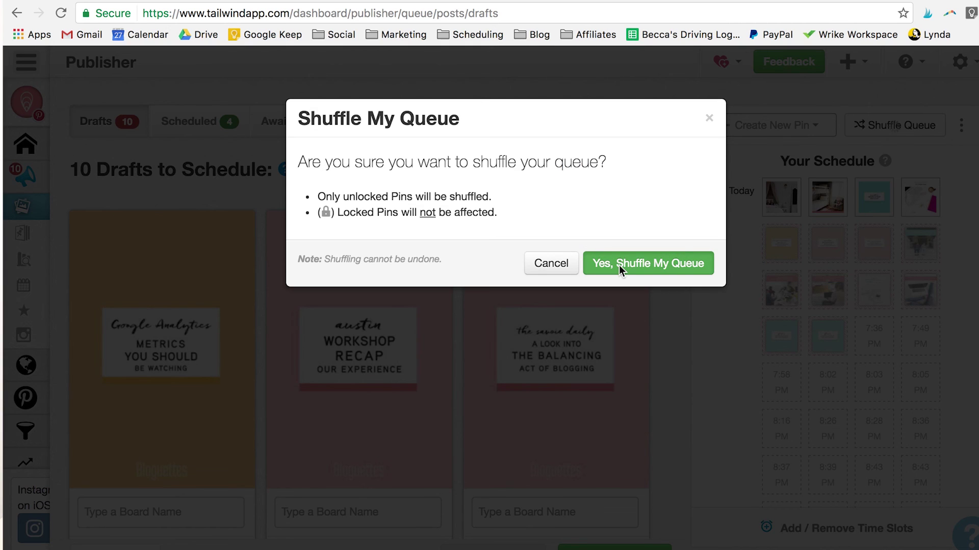
click(619, 266)
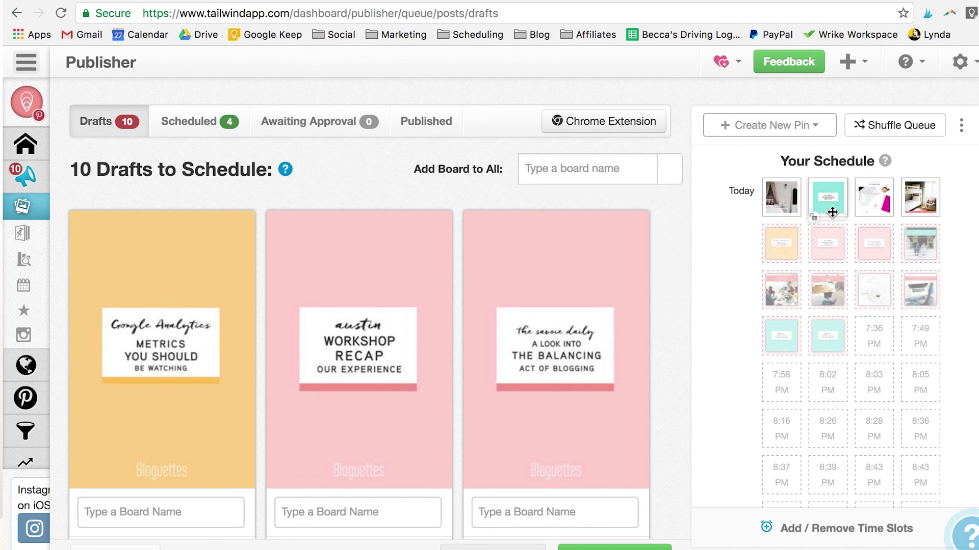
mouse_move(886, 200)
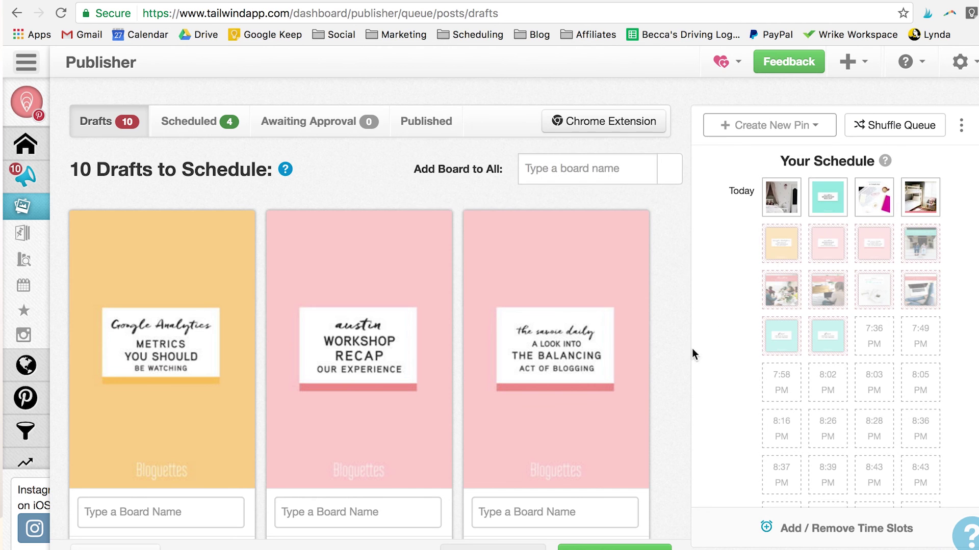
scroll(674, 420, down, 6)
scroll(584, 412, down, 9)
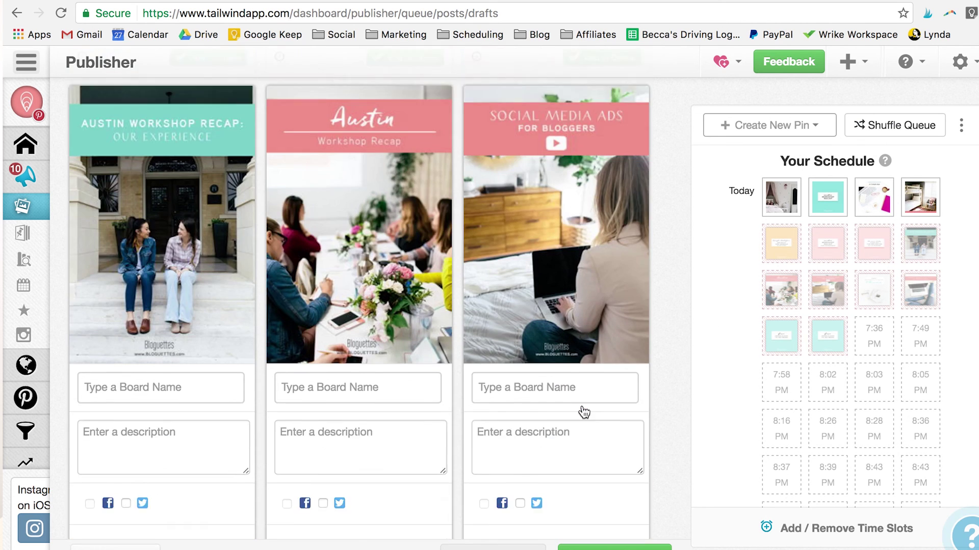
scroll(584, 412, down, 9)
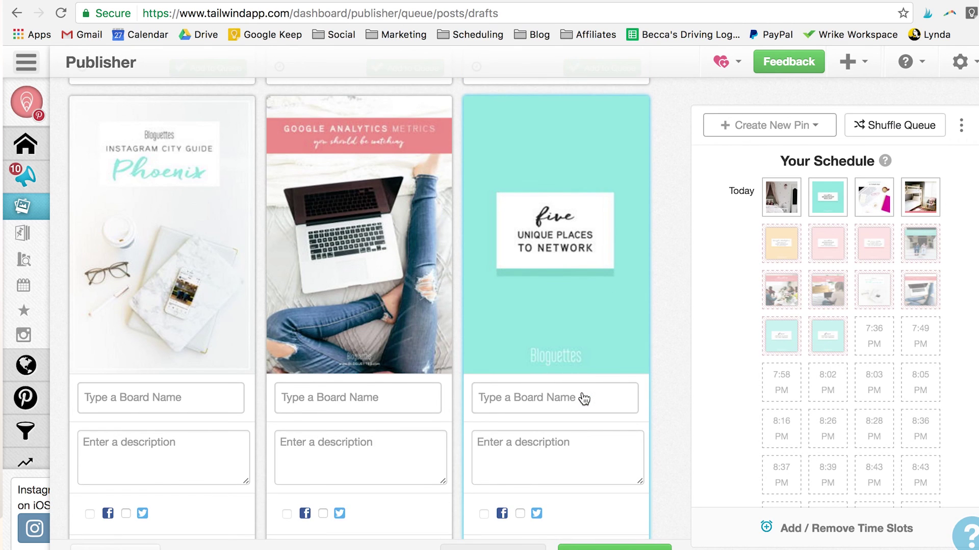
scroll(584, 399, up, 3)
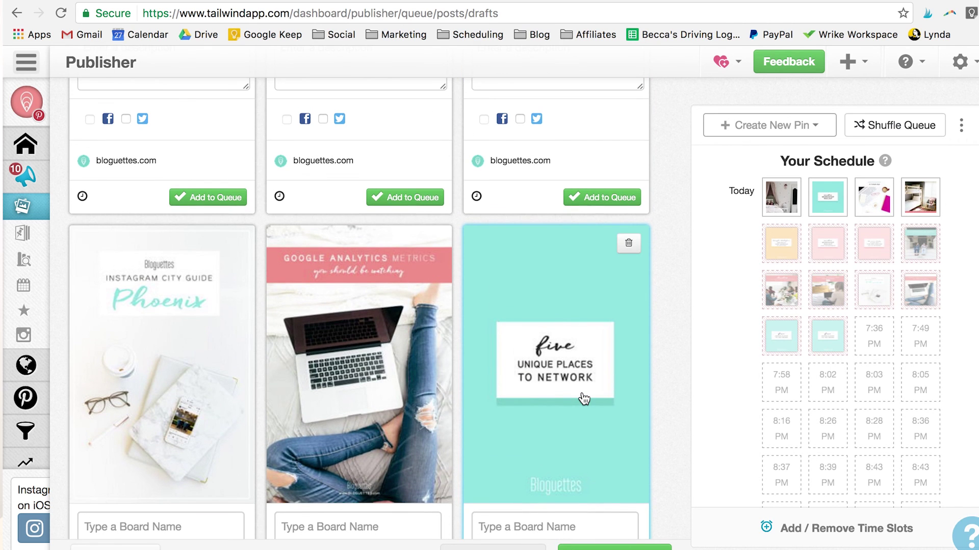